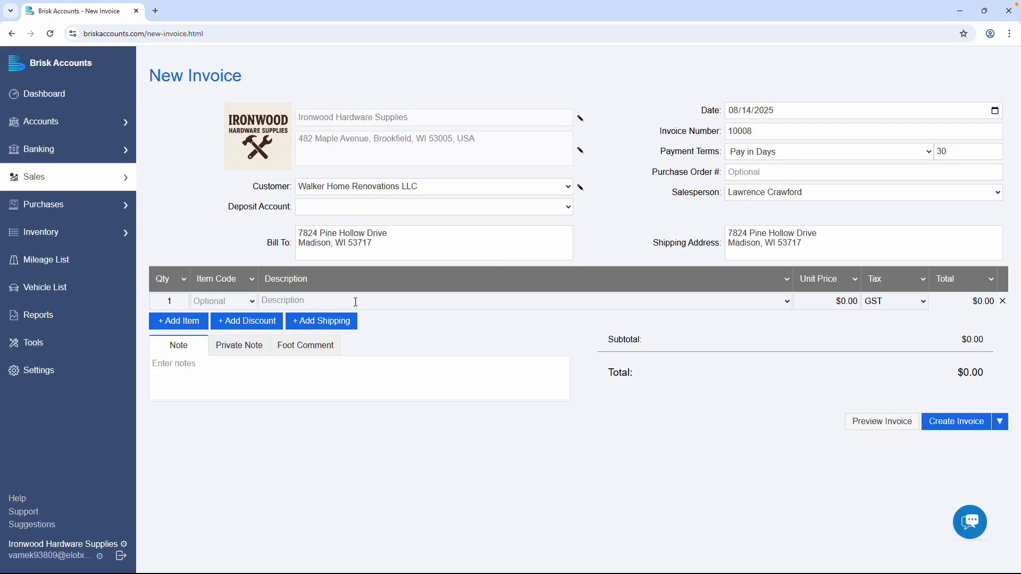
- Fill the invoice lines with 2 Adjustable Wrench and 5 PVC Pipe 1" x 10ft
left_click(351, 317)
type("2")
left_click(317, 319)
type("pvc")
left_click(317, 335)
type("5")
- Add shipping to the invoice with a shipping cost of $15.00
left_click(321, 358)
left_click_drag(968, 395, 963, 394)
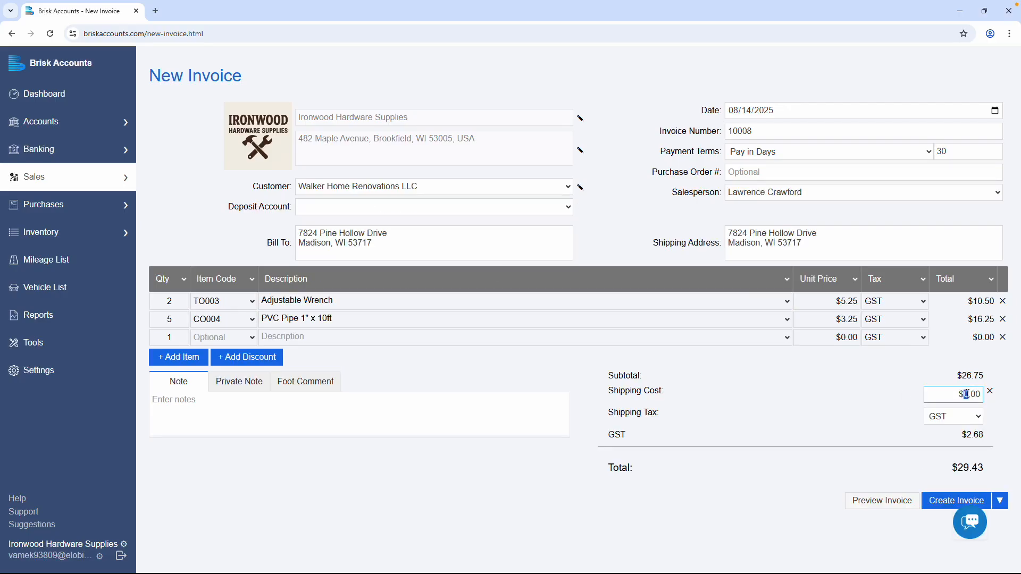
type("15")
left_click(946, 381)
- Set the deposit account to Checking Account and create the invoice
left_click(563, 209)
left_click(547, 225)
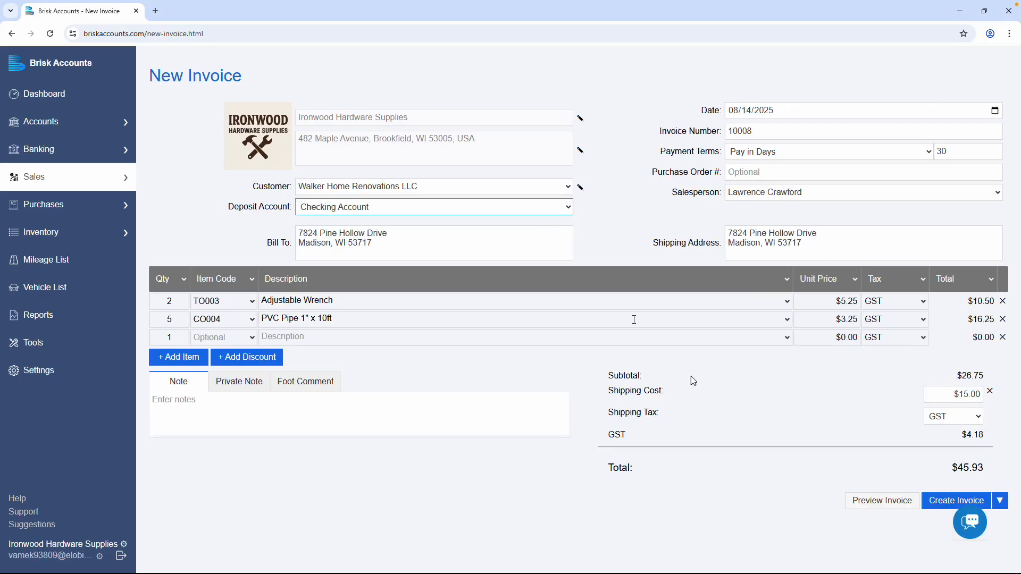
left_click(940, 500)
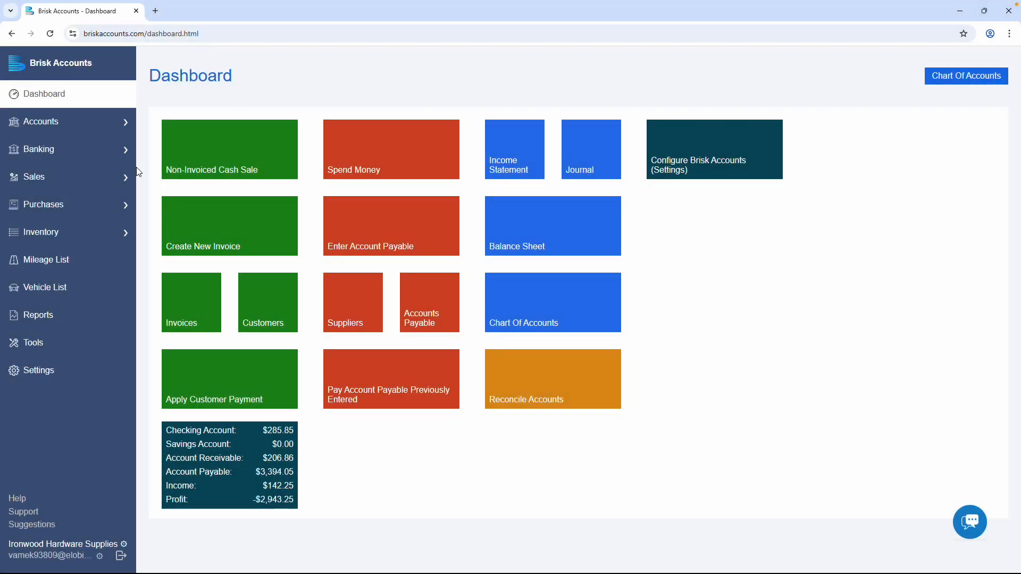
- Start a new sales invoice and unlock the company address for editing
left_click(126, 182)
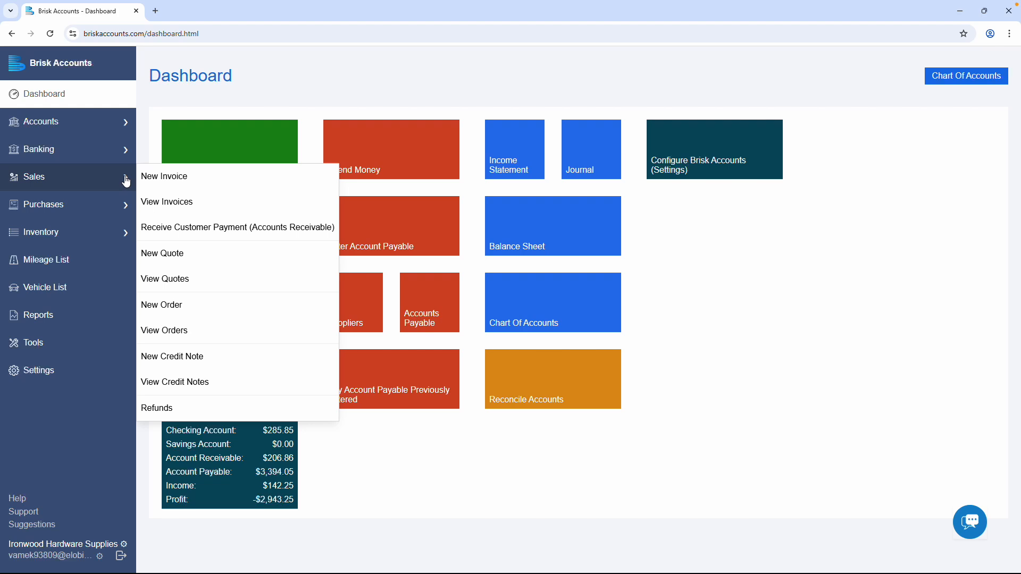
left_click(228, 180)
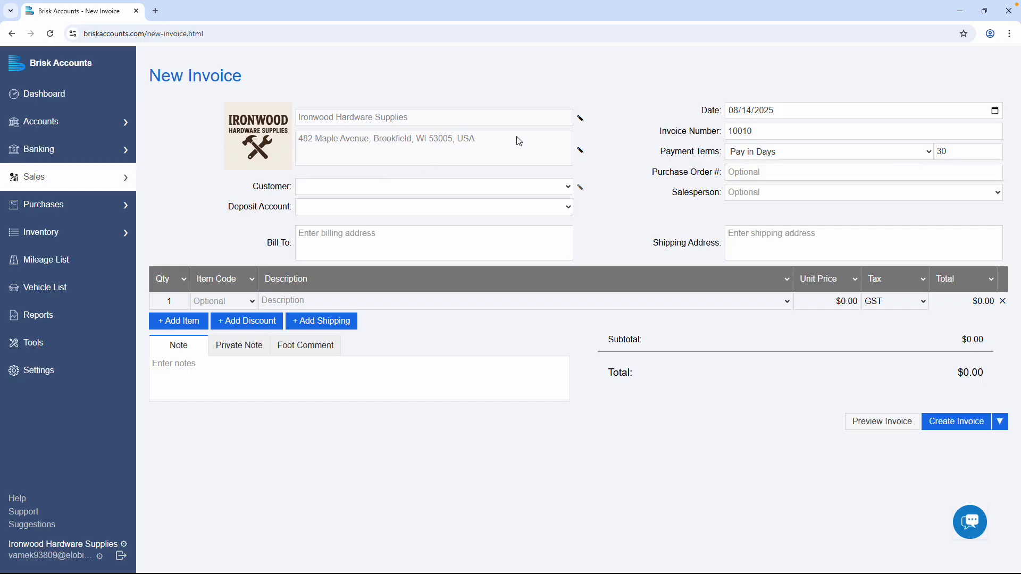
left_click(586, 157)
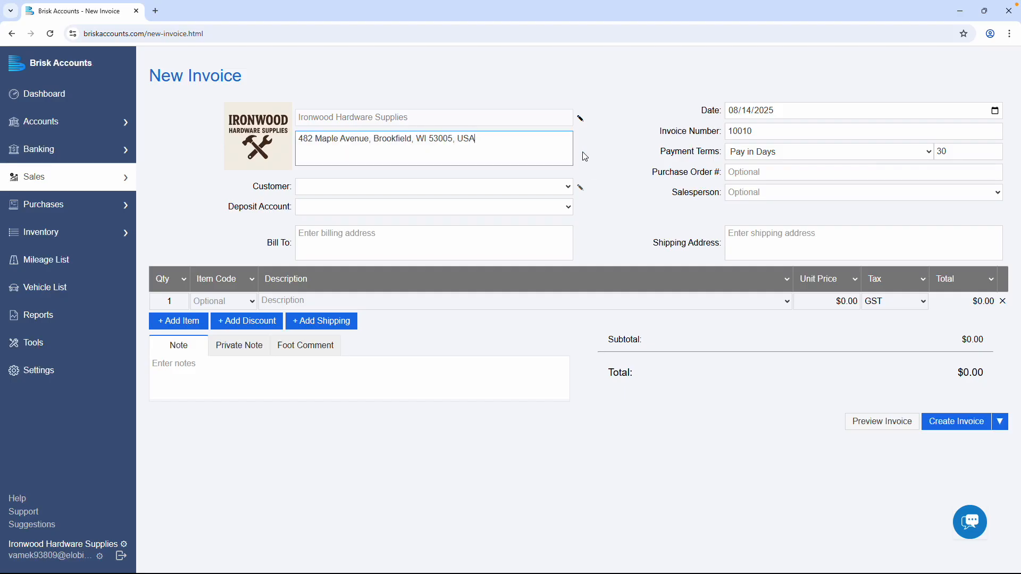
- Enter Foster Property Renovations as the customer of the new invoice
left_click(569, 188)
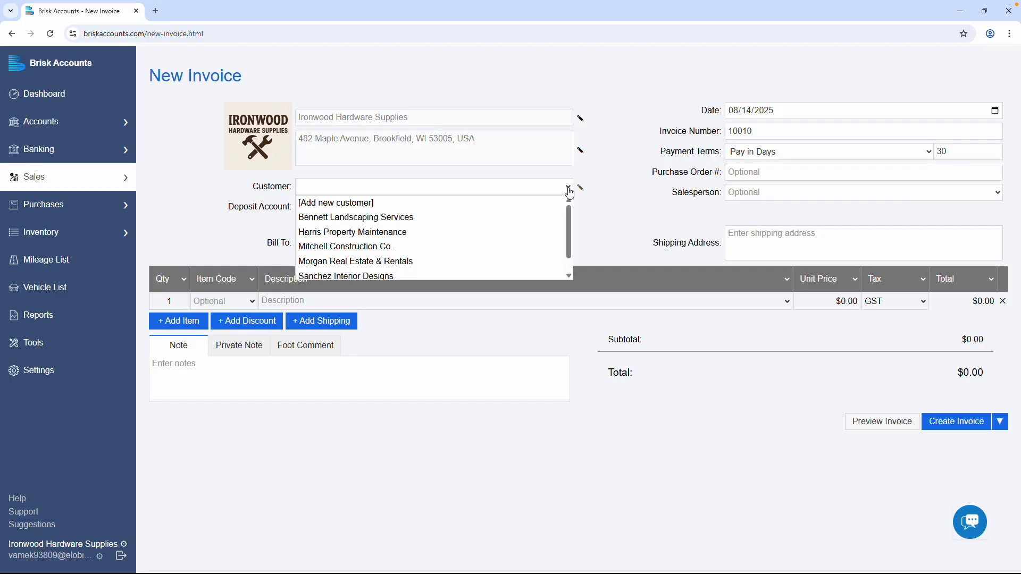
left_click(491, 185)
type("Foster Property")
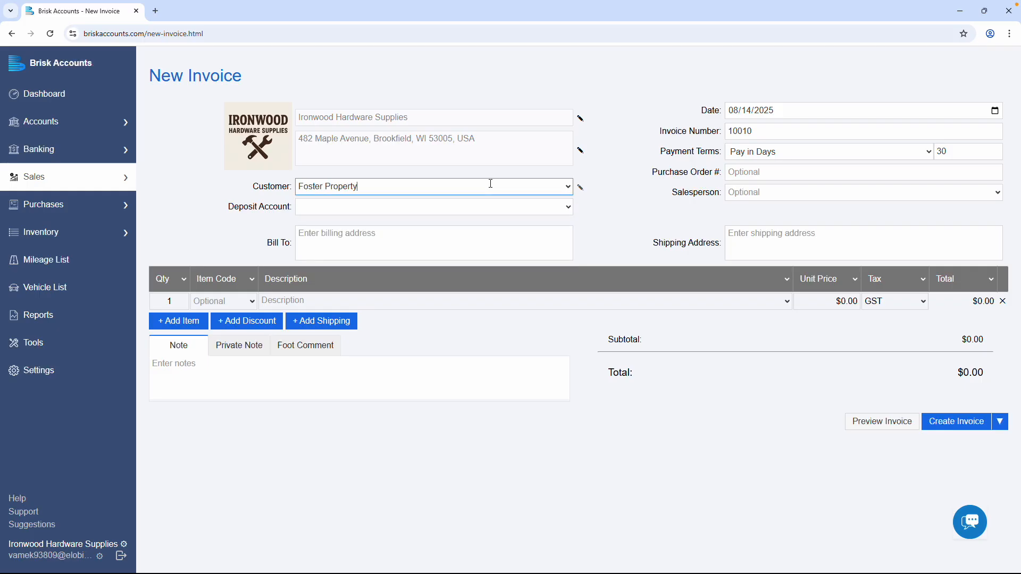
type(" Renovations")
- Enter the customer's billing address and choose Checking Account as the deposit account
left_click(481, 233)
type("461")
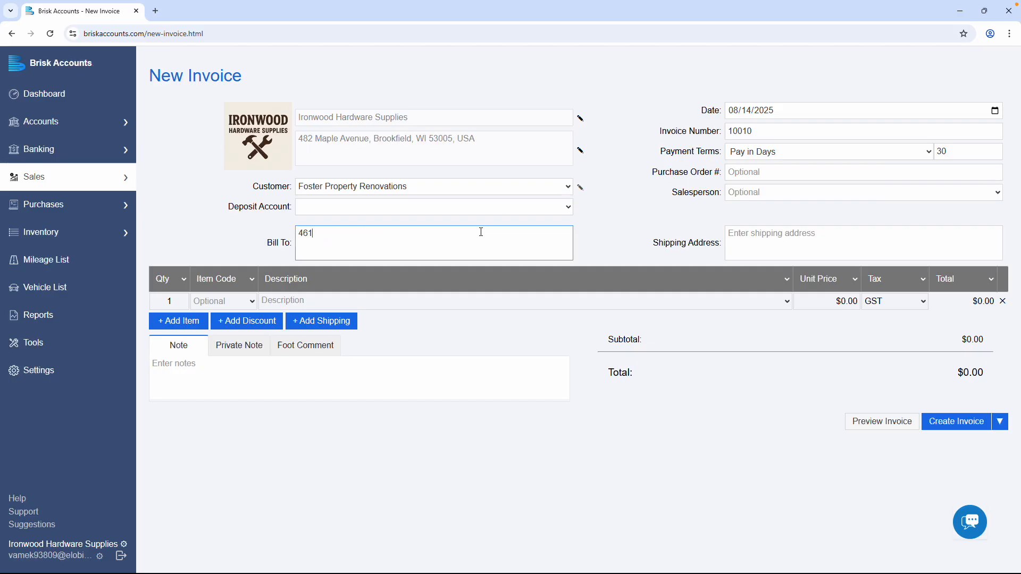
type(" Cedar Lane, ")
type("Janesville")
type(",")
type(" WI 53545")
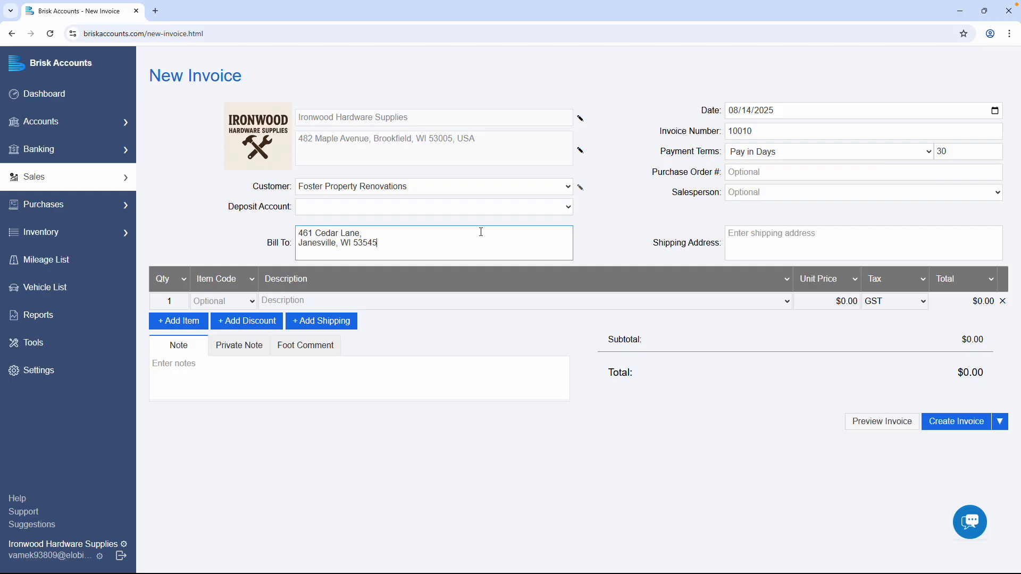
left_click(569, 209)
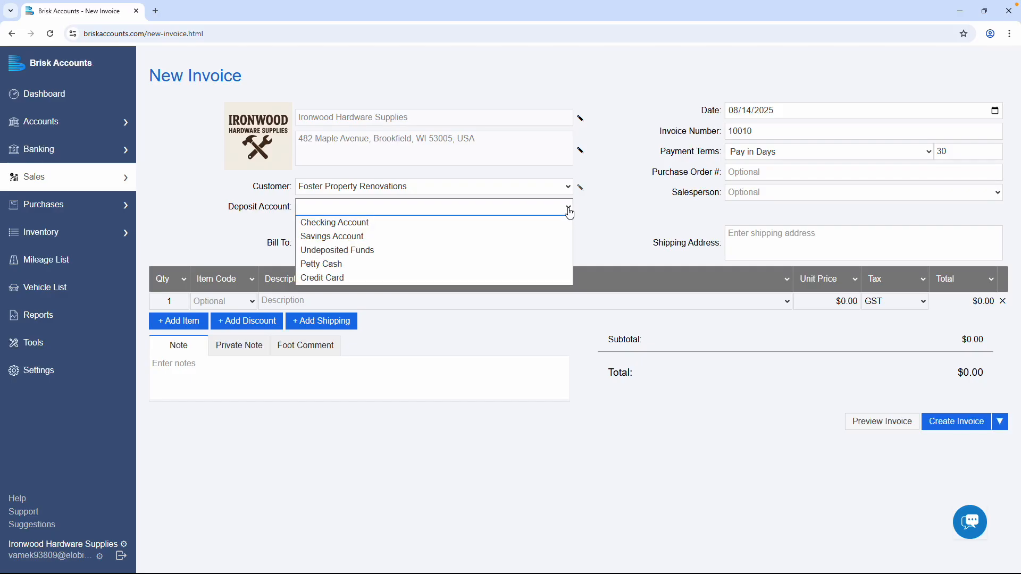
left_click(528, 222)
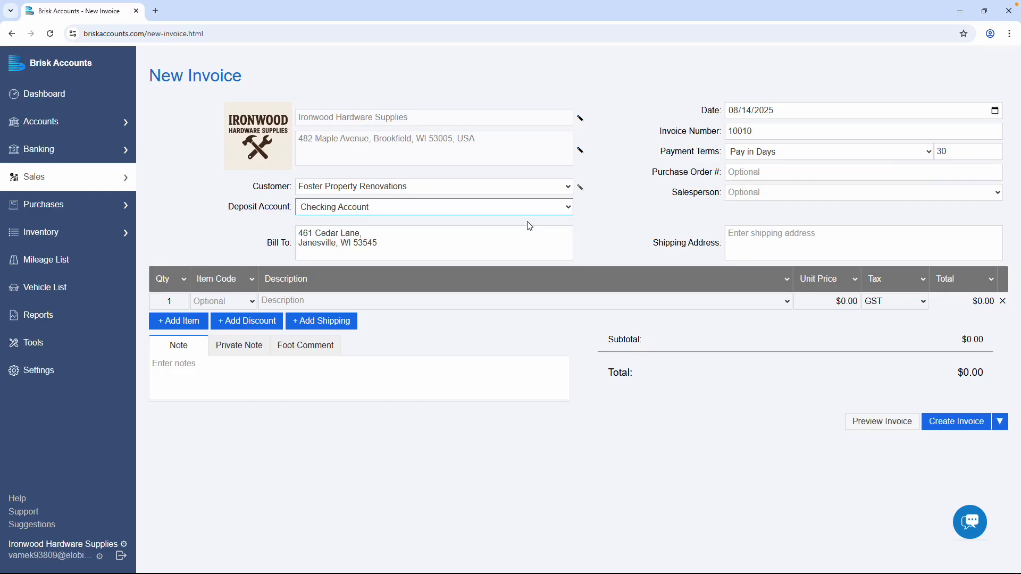
- Set the invoice's payment terms to Pay in Days with 15 days
left_click(831, 128)
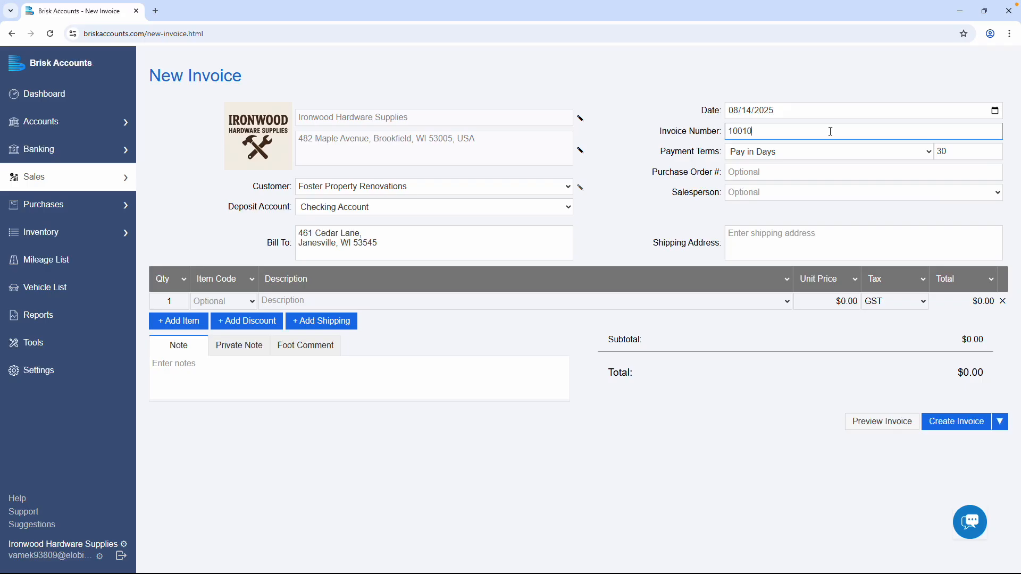
left_click(919, 157)
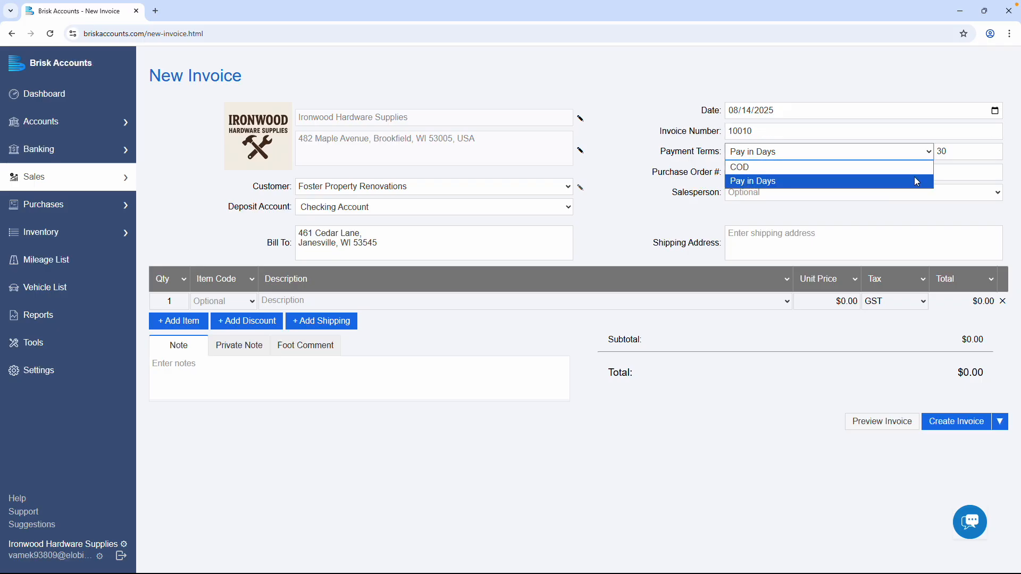
left_click(919, 182)
left_click_drag(967, 154, 935, 151)
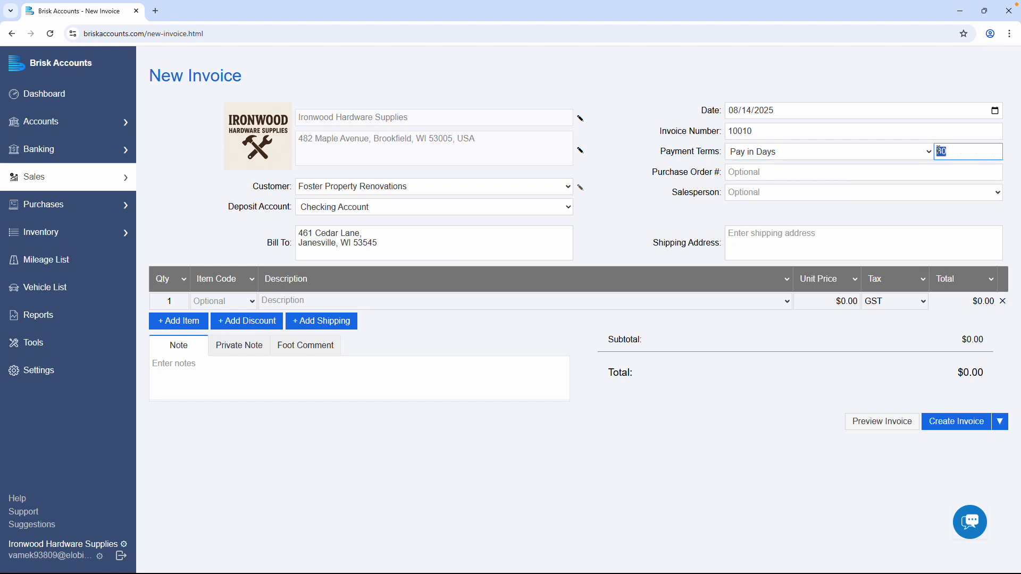
type("15")
- Enter the purchase order number and assign an existing salesperson to the invoice
left_click(933, 171)
type("PO001")
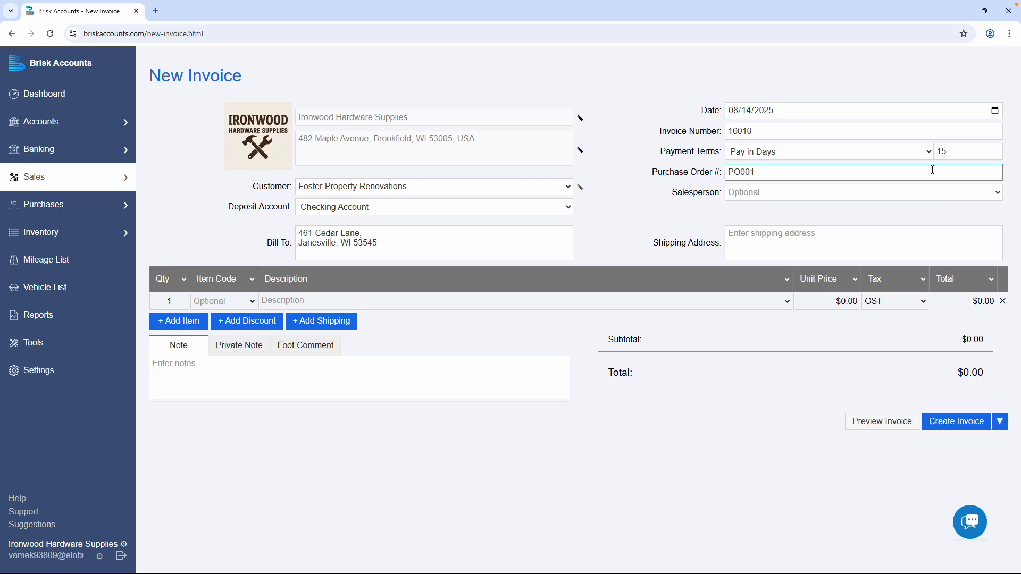
left_click(997, 193)
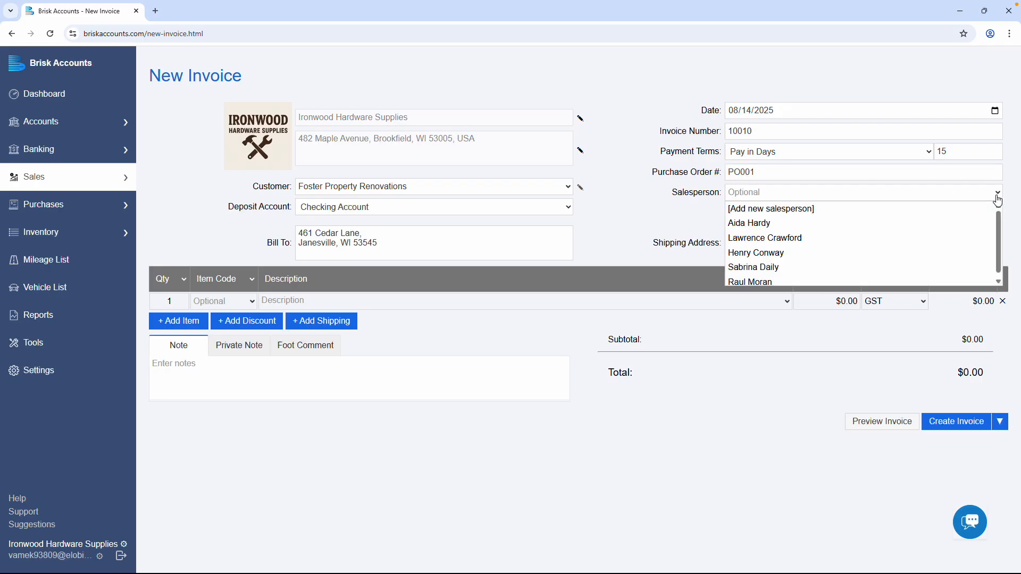
left_click(898, 240)
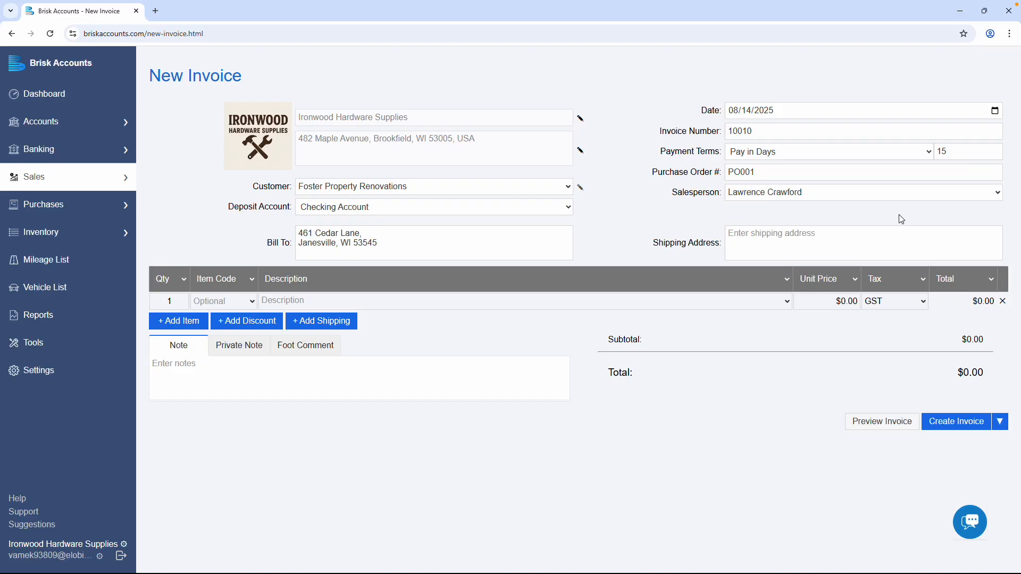
- Change the header text of the Description column to "Item Description"
left_click(185, 281)
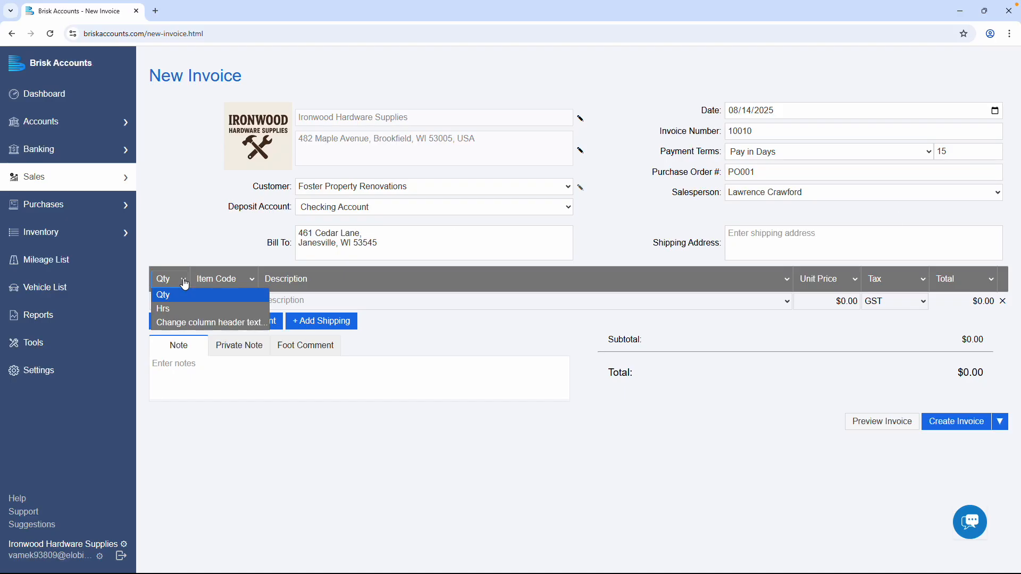
left_click(253, 281)
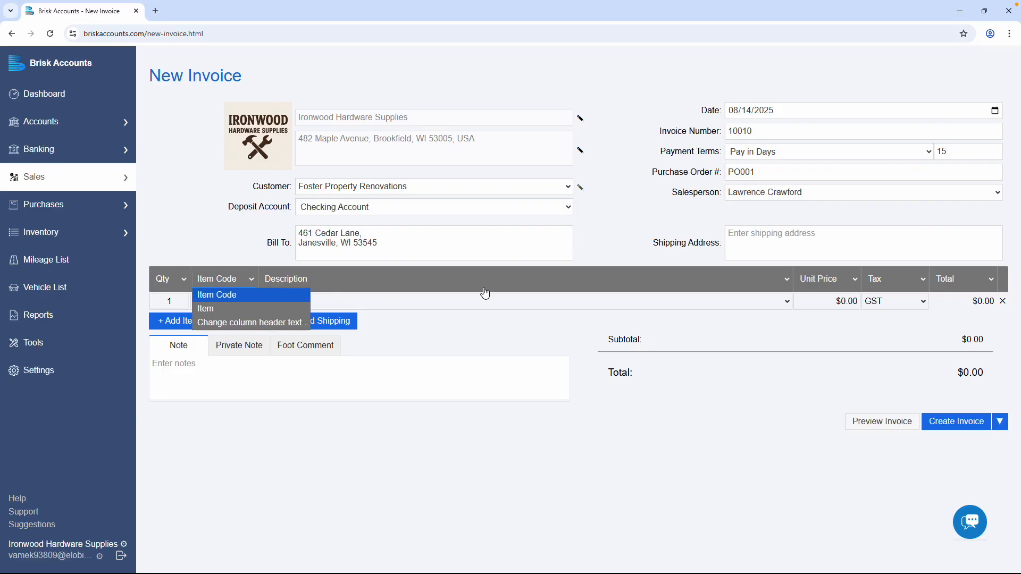
left_click(565, 282)
left_click(510, 313)
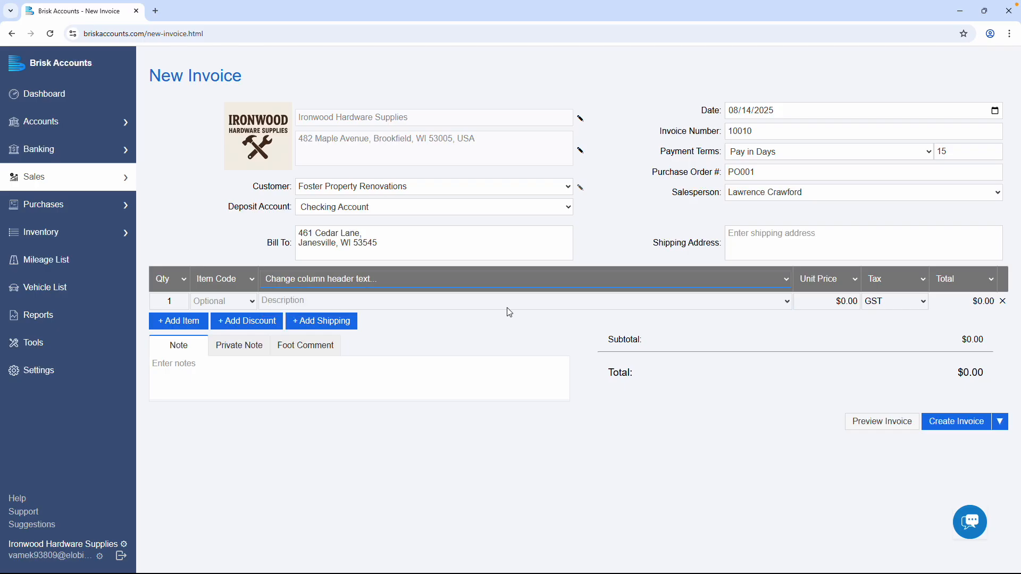
type("Ite")
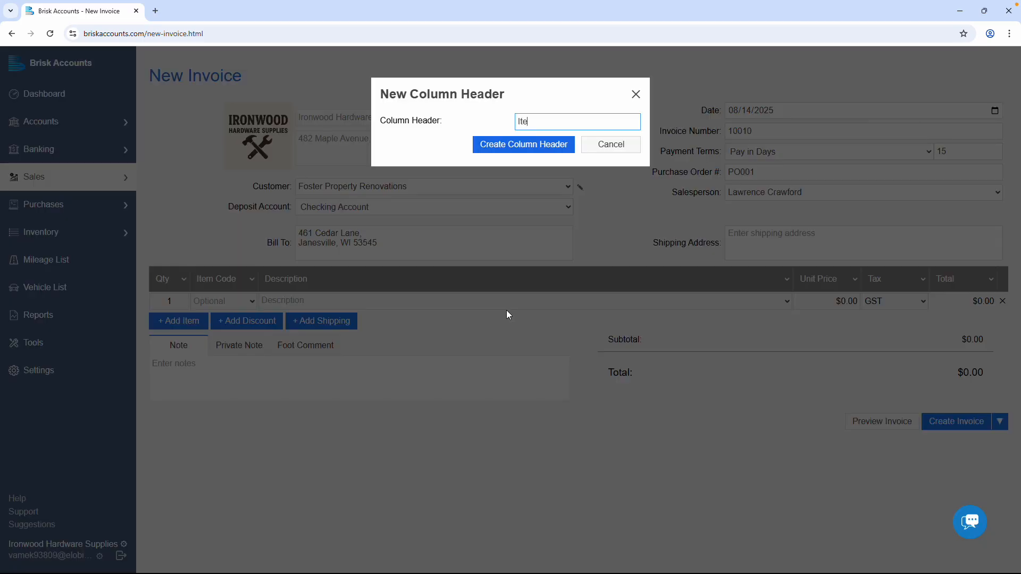
type("m Description")
left_click(561, 150)
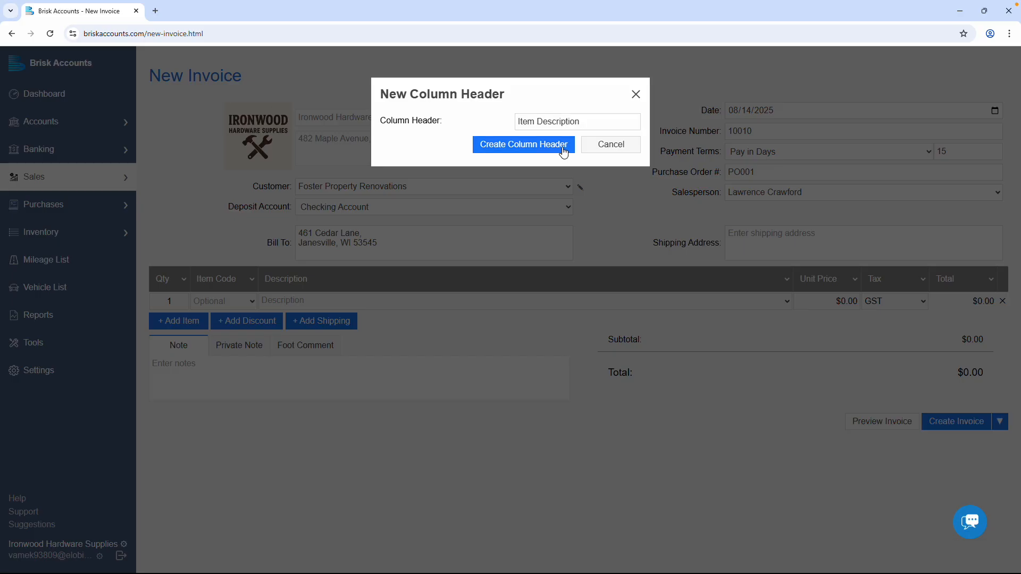
- Fill the first invoice line with a quantity of 15 and the item 1lb Common Nails
left_click(184, 283)
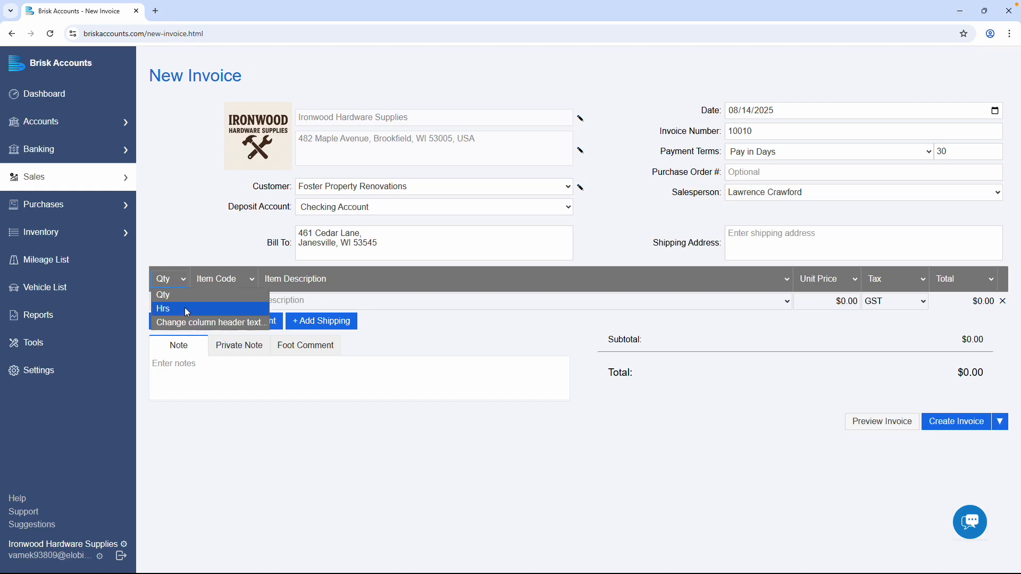
left_click(183, 284)
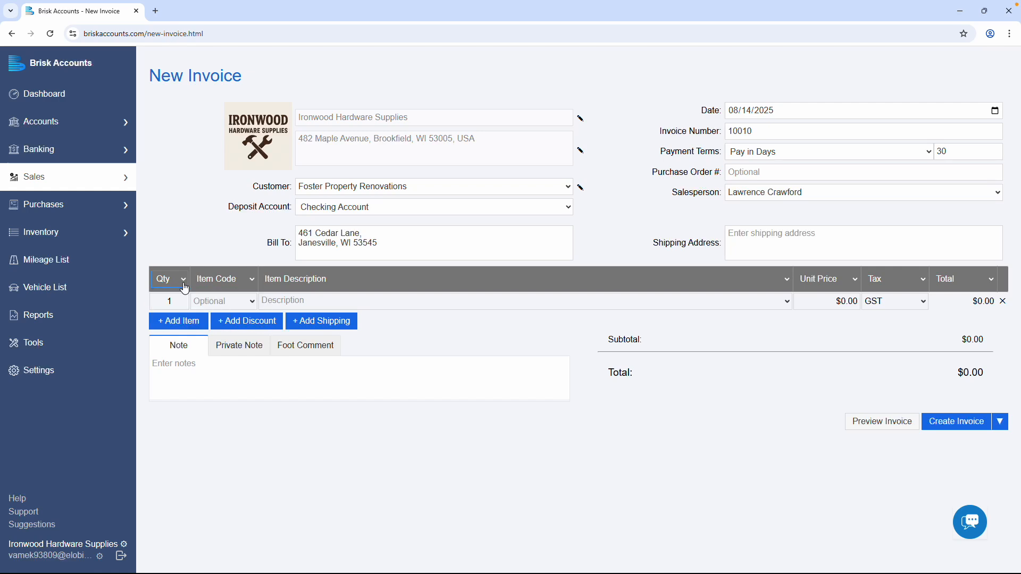
left_click(176, 300)
type("5")
left_click(326, 301)
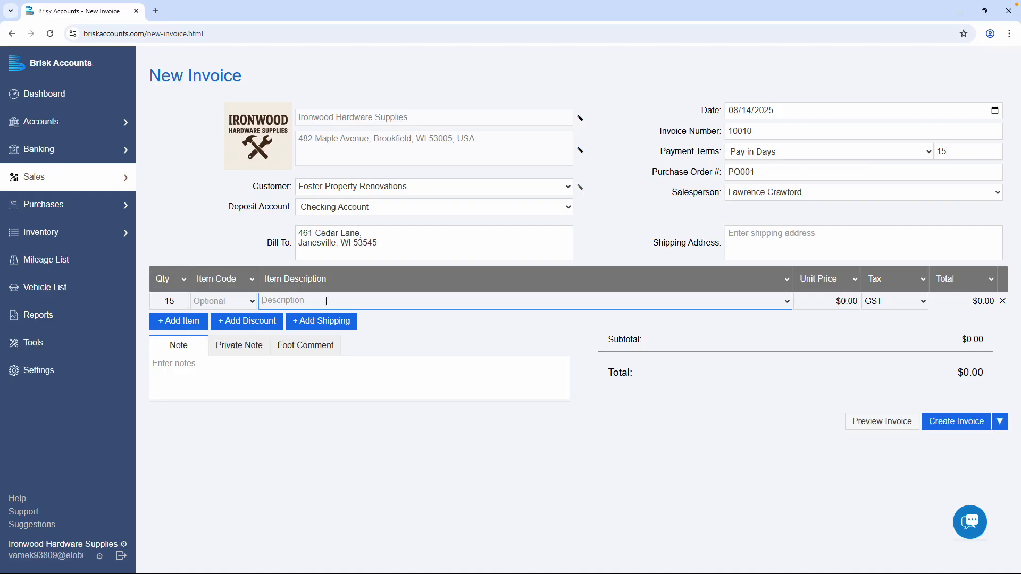
left_click(325, 315)
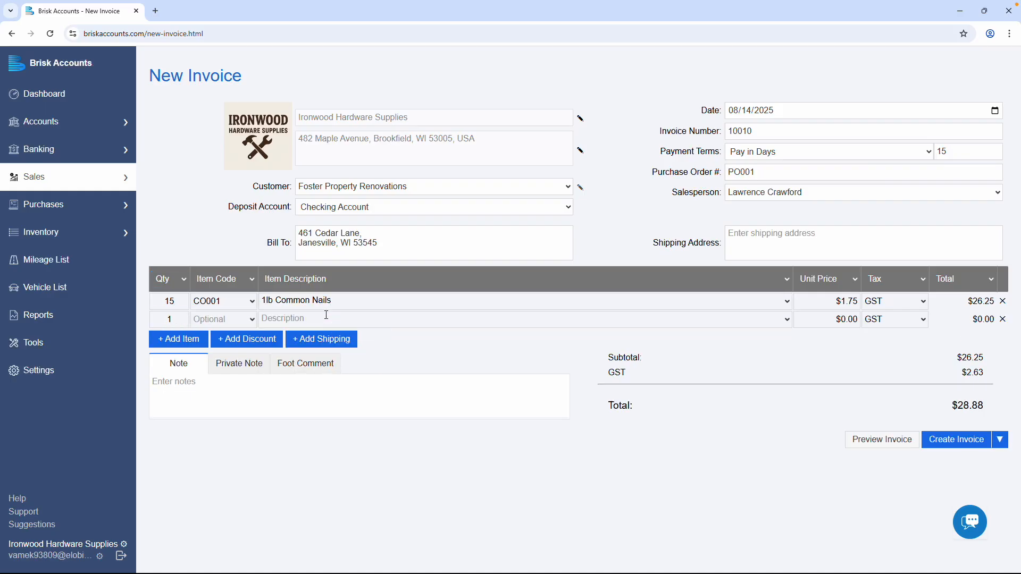
- Fill the second invoice line with a quantity of 4 and the item Hammer
left_click(175, 320)
type("4")
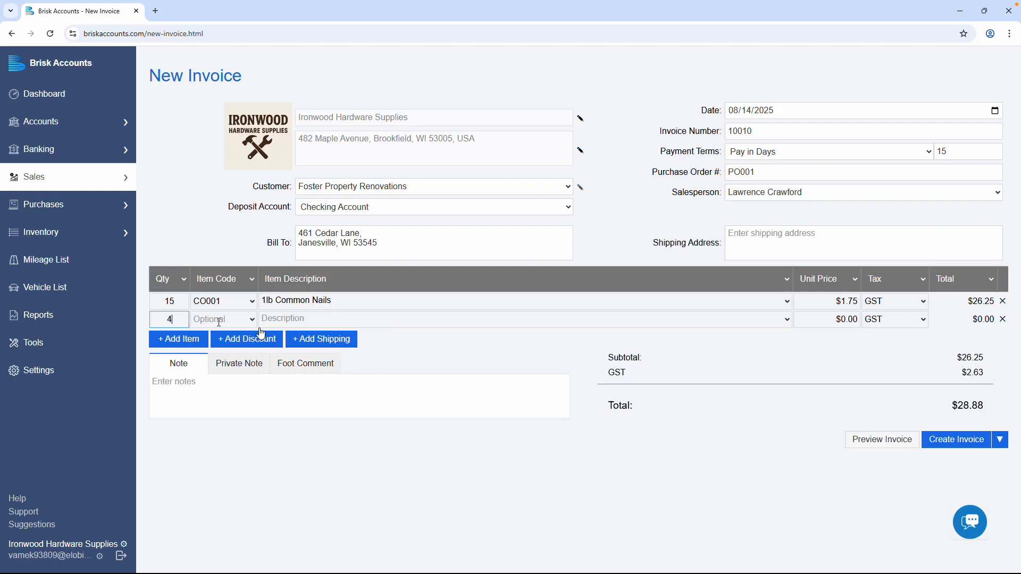
left_click(306, 320)
type("ha")
left_click(307, 334)
- Fill the third invoice line with a quantity of 3 and the item Adjustable Wrench
left_click(175, 337)
type("3")
left_click(303, 338)
type("wre")
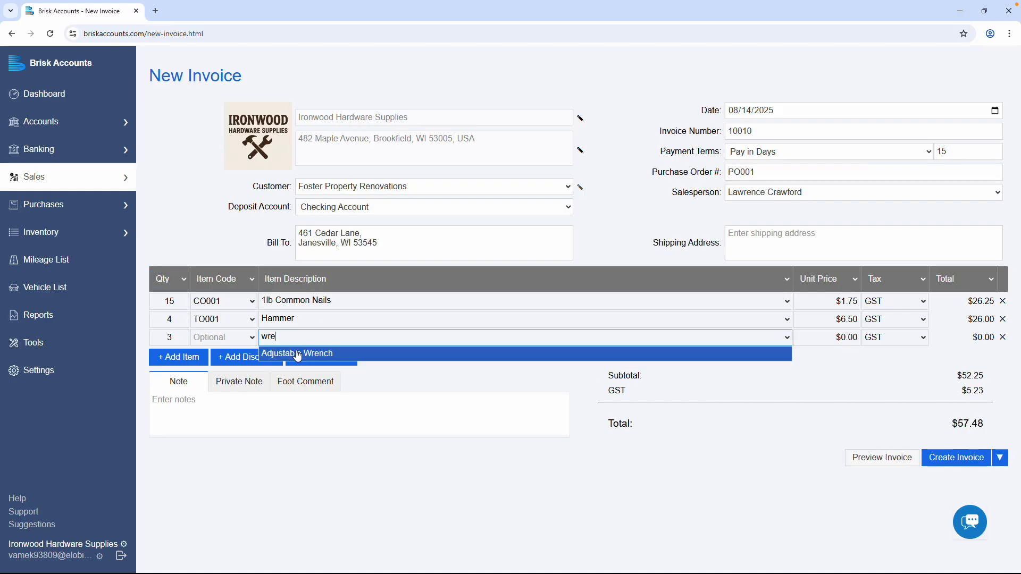
left_click(297, 355)
- Fill the fourth invoice line with a quantity of 15 and the item 20W LED Bulb
type("15")
left_click(297, 355)
type("bulb")
left_click(298, 369)
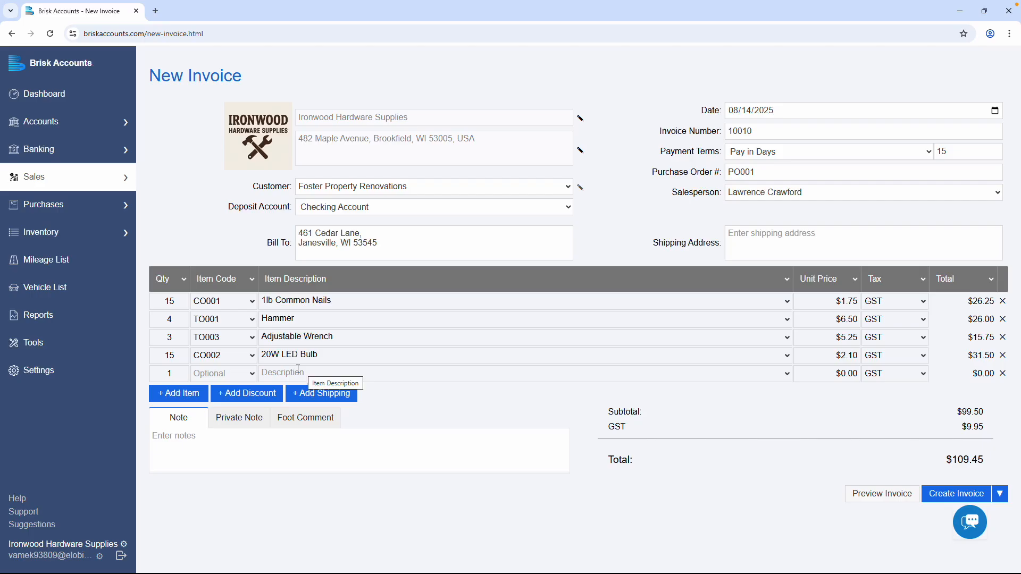
- Add another blank item line and delete both empty lines below the 20W LED Bulb
left_click(904, 374)
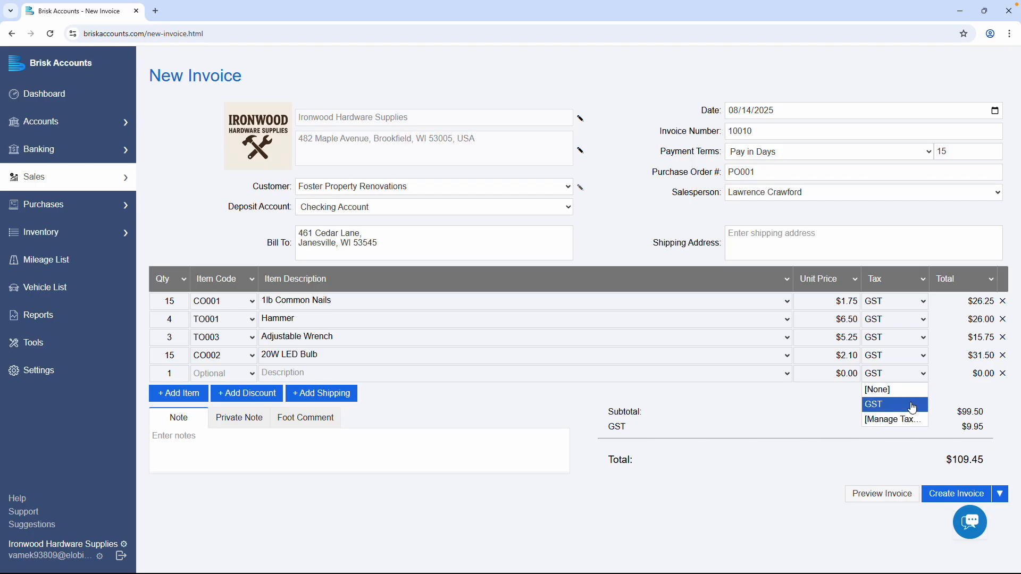
left_click(913, 408)
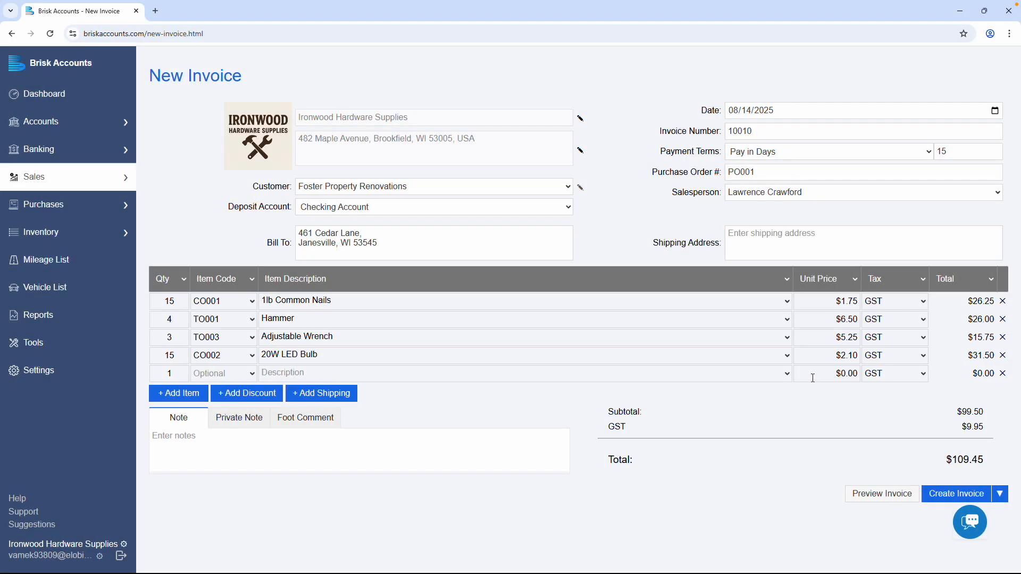
left_click(190, 393)
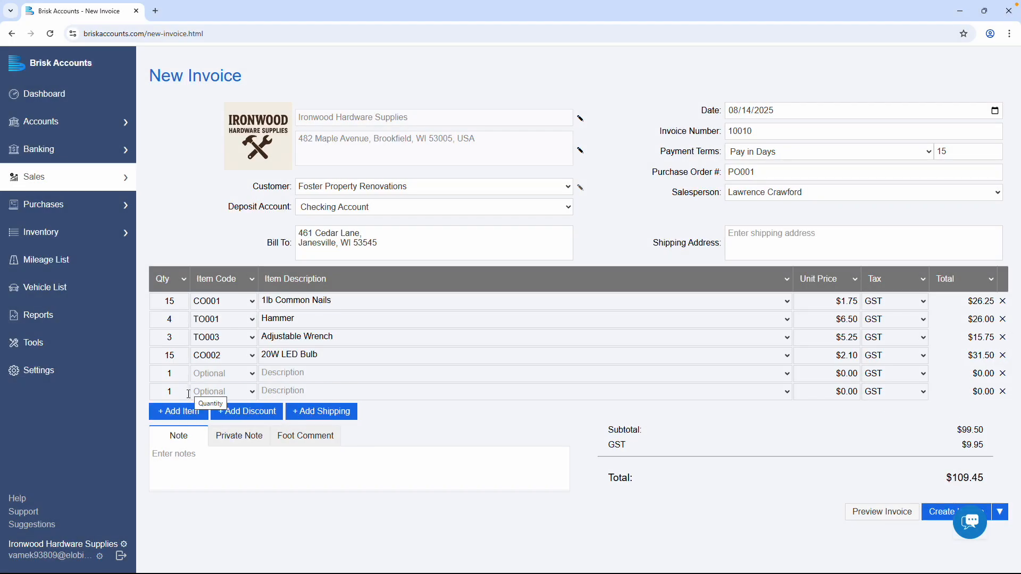
left_click(1004, 392)
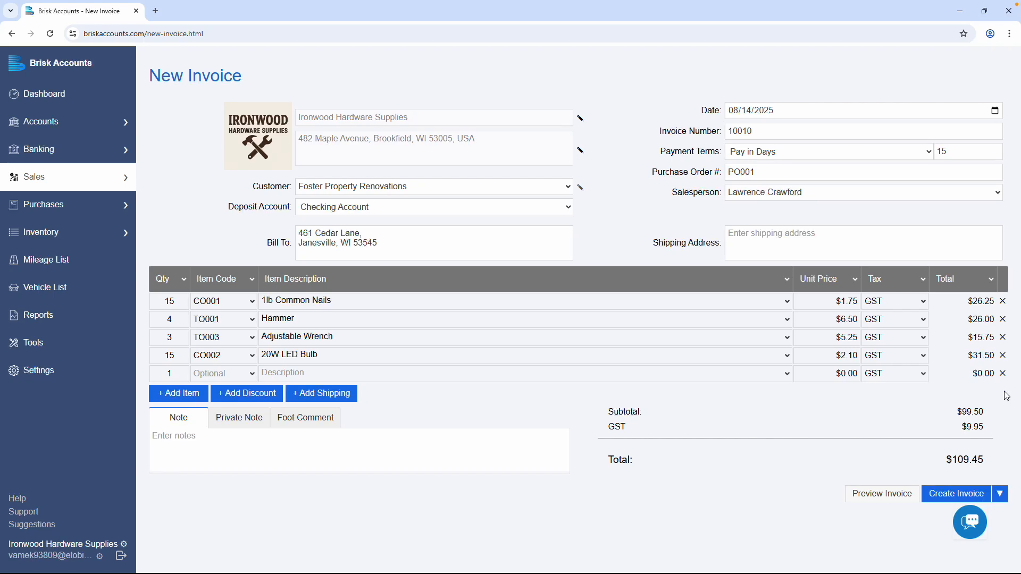
left_click(1005, 378)
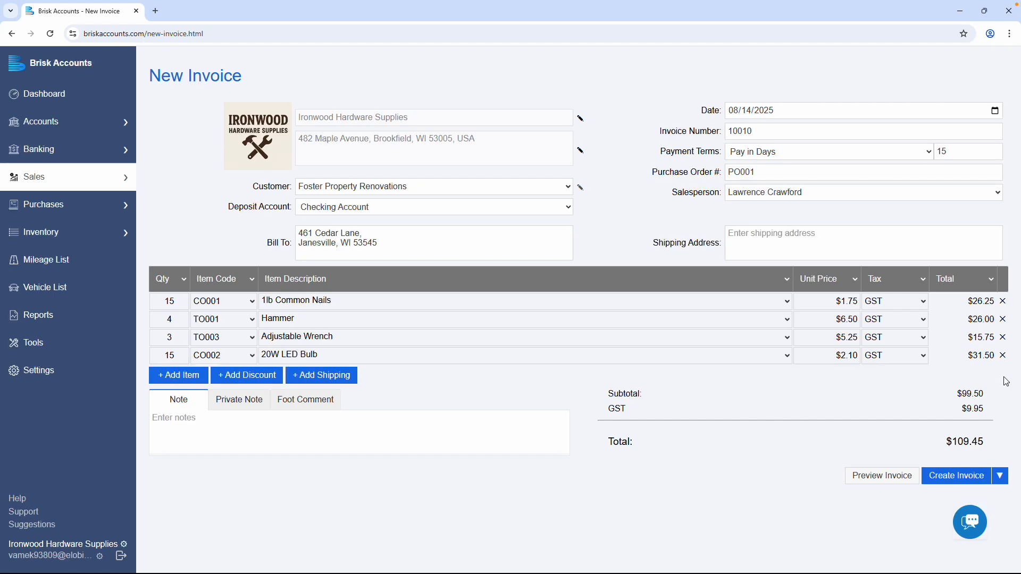
- Delete the Adjustable Wrench line and apply line-by-line discounts to specific items on the invoice
left_click(1004, 338)
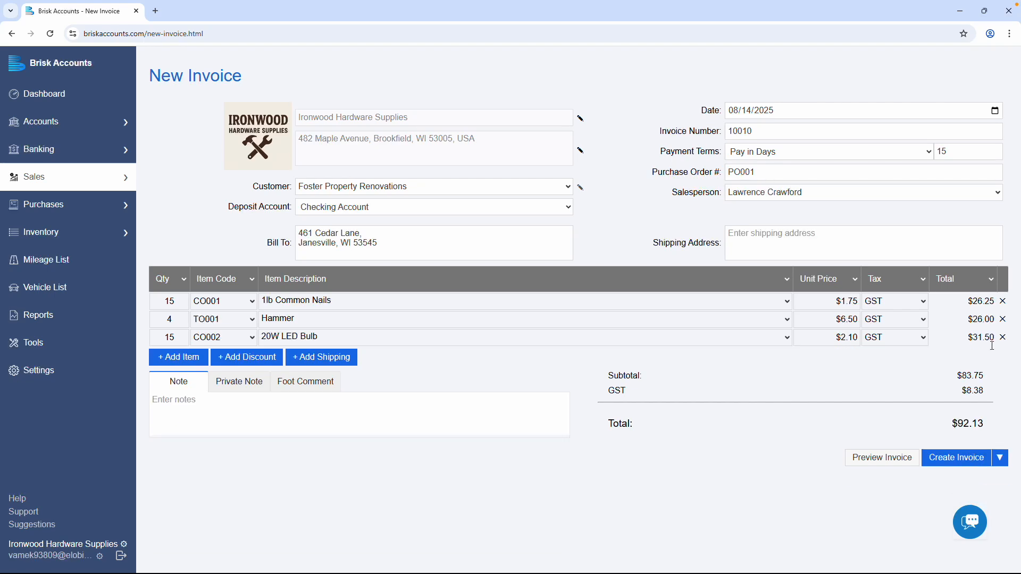
left_click(277, 355)
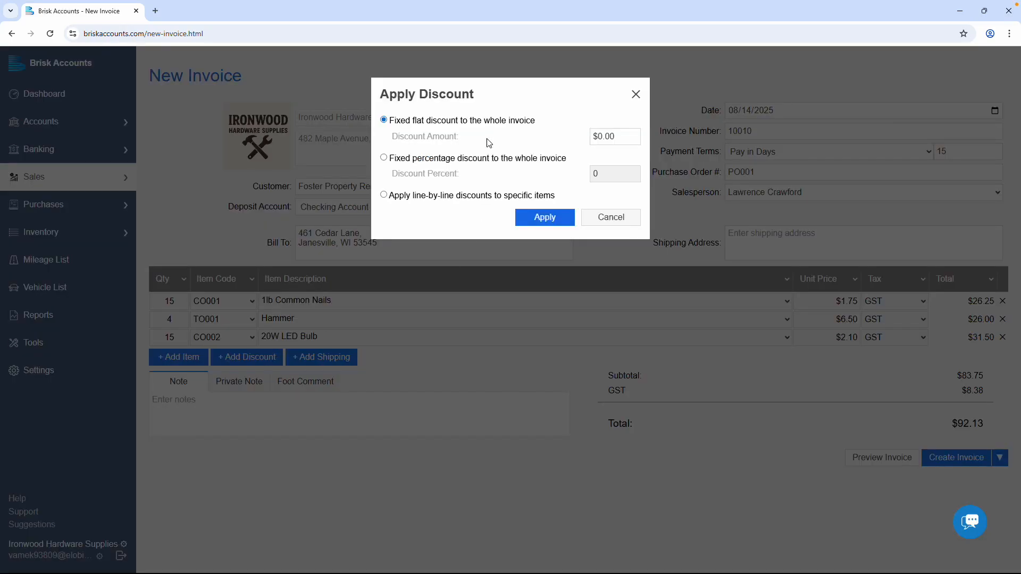
left_click(485, 161)
left_click(483, 197)
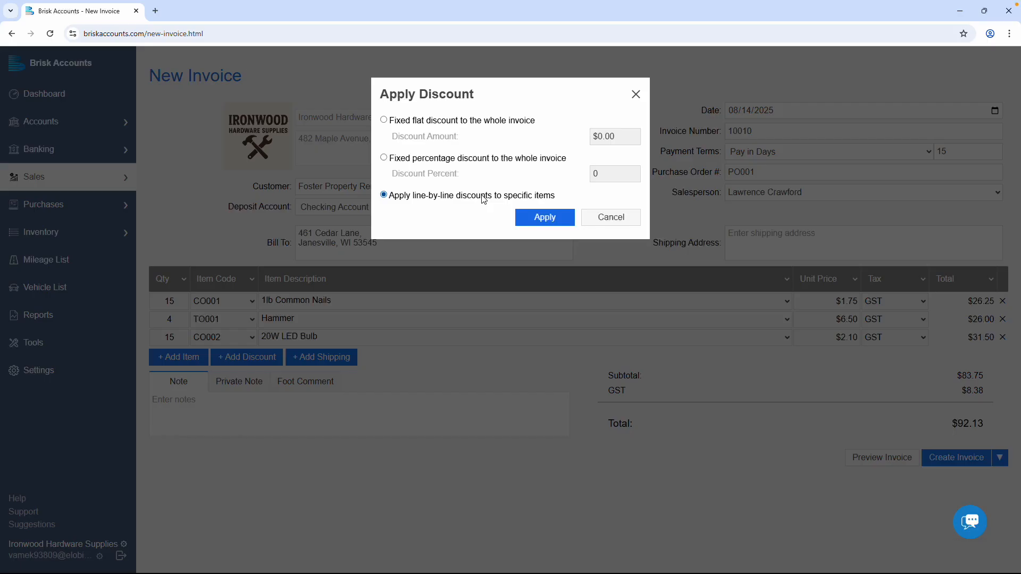
left_click(551, 219)
- Set the discount on the 20W LED Bulb line to 10%
left_click(833, 338)
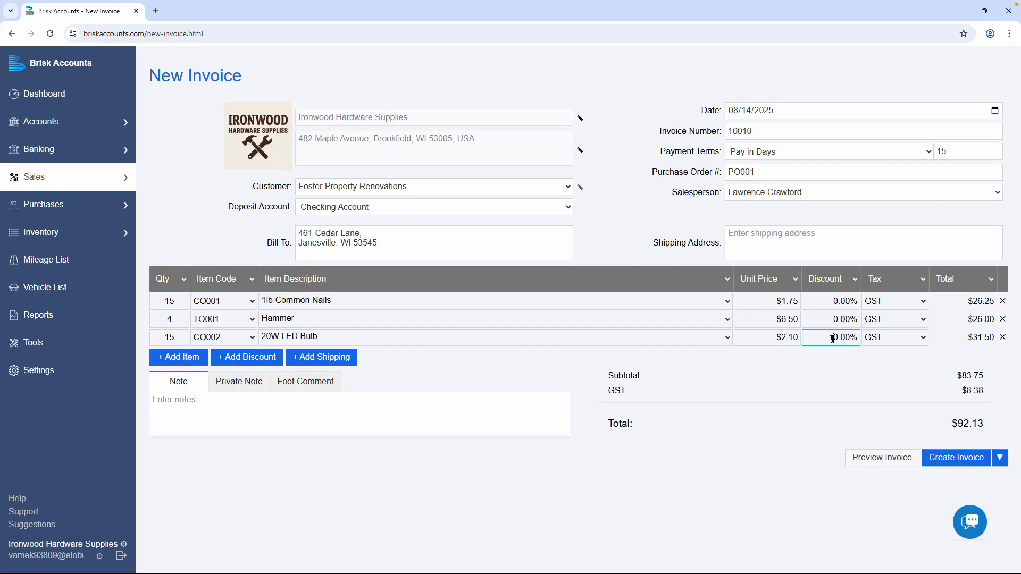
type("1")
left_click(836, 353)
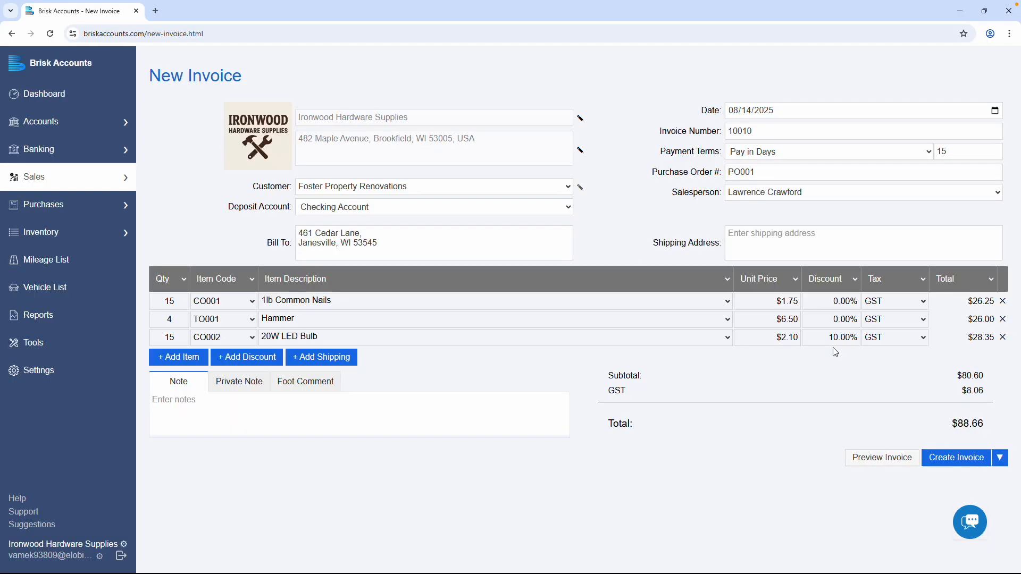
- Add a shipping cost of $15.00 to the invoice and set the shipping tax to [None]
left_click(347, 362)
left_click(968, 394)
type("15")
left_click(987, 409)
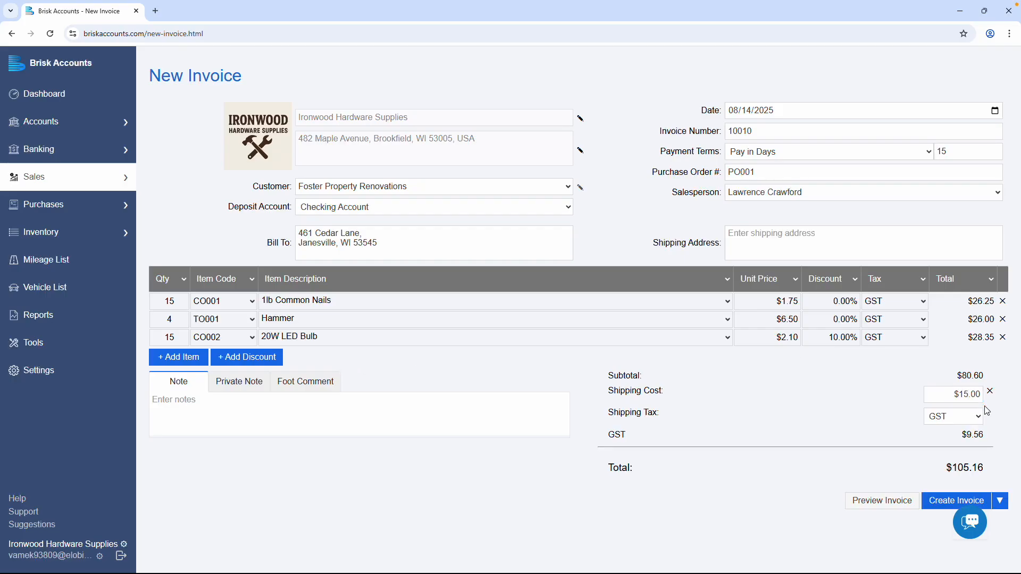
left_click(983, 418)
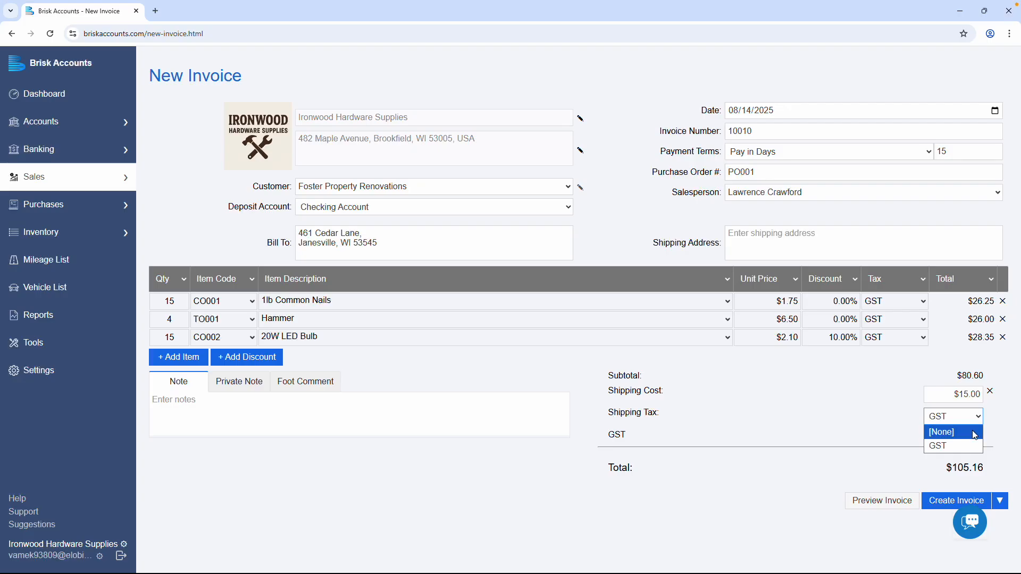
left_click(975, 436)
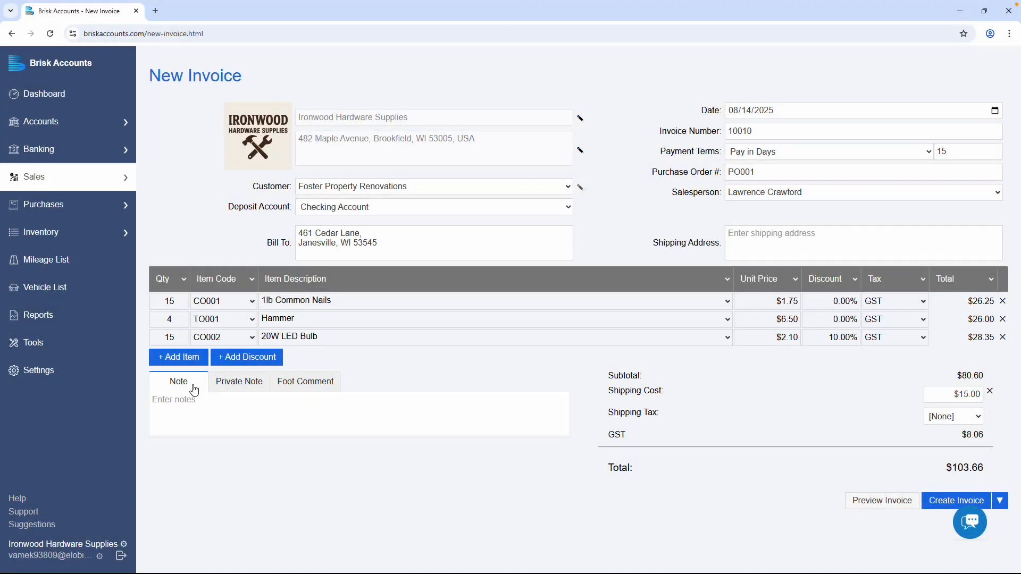
- Enter the note "Special offer: 10% off your next purchase over 50$." and the private note "Discussed bulk purchase pricing for future project."
type("Special offer: 10% off your next purchase over 50$.")
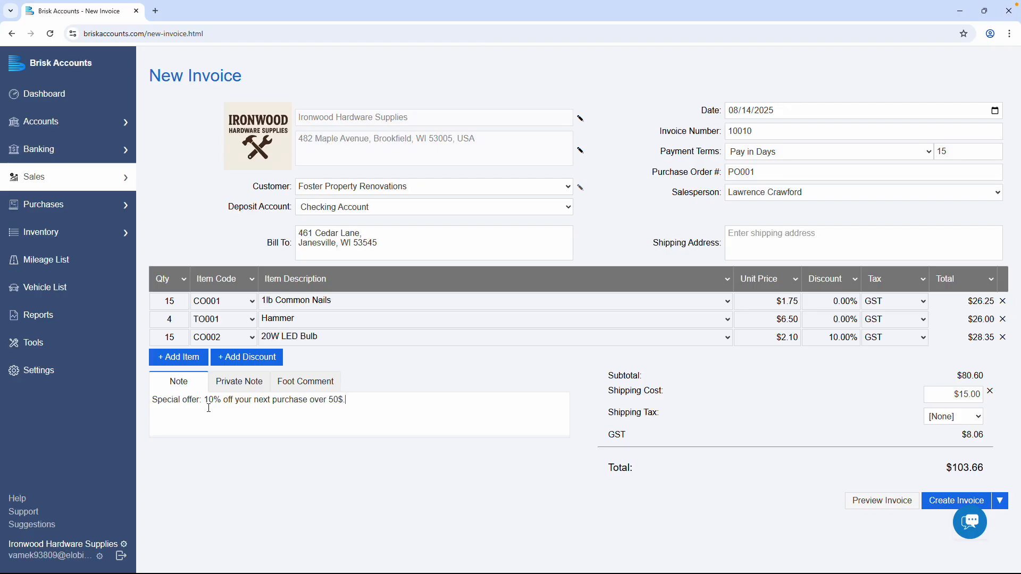
left_click(258, 387)
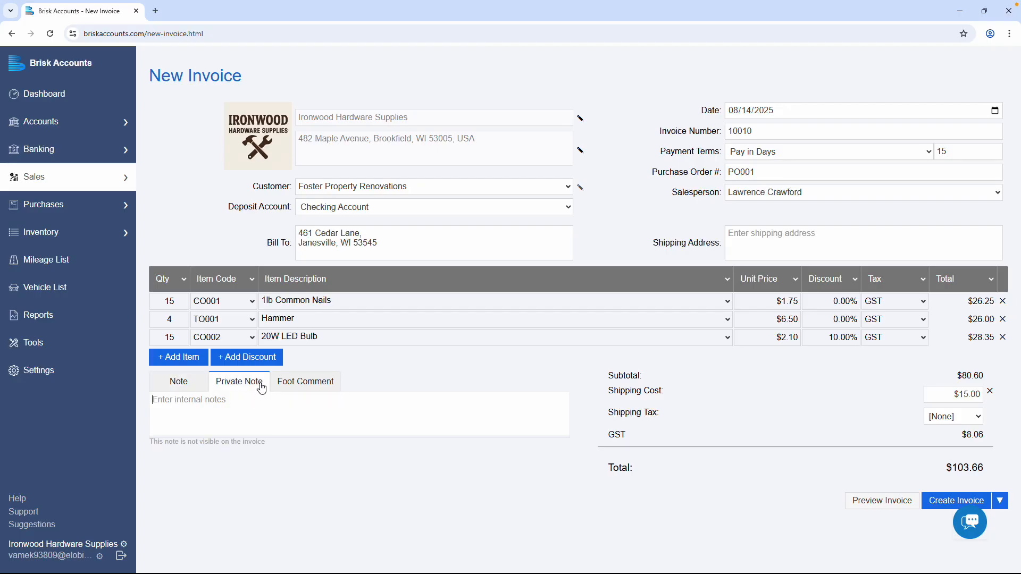
left_click(260, 397)
type("Discussed bulk purchase pricing for future project.")
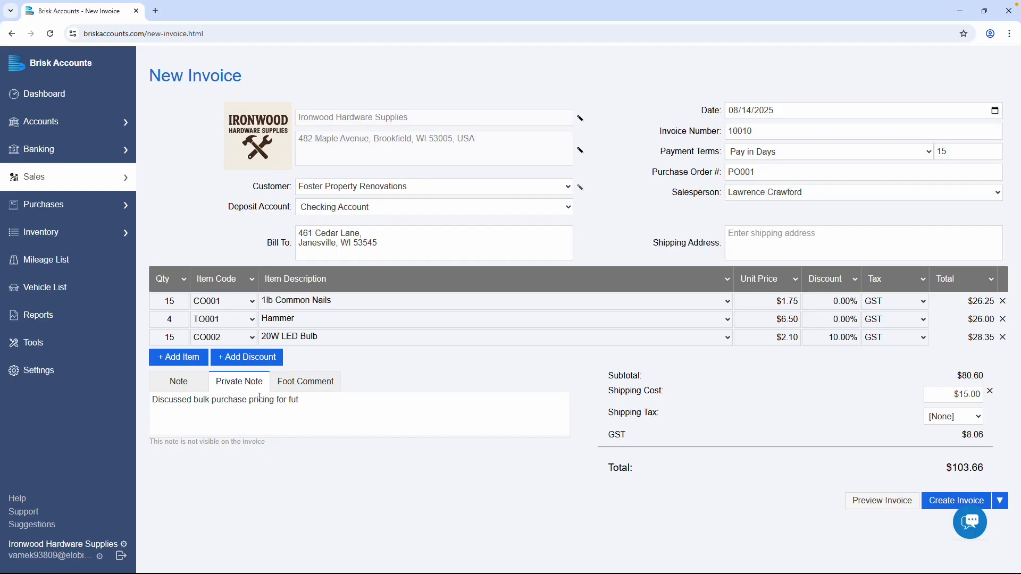
- Change the foot comment to "Thank you for shopping with Ironwood Hardware Supplies--your trusted local supplier since 1998."
left_click(332, 384)
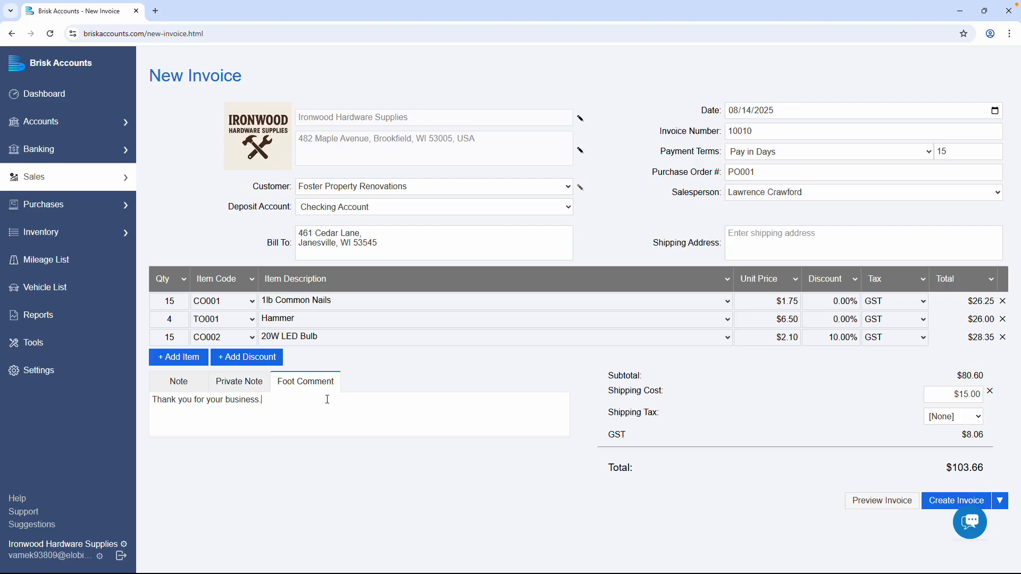
left_click(208, 400, "shift")
key("BackSpace")
type("shopping with Ironwood Hardware S")
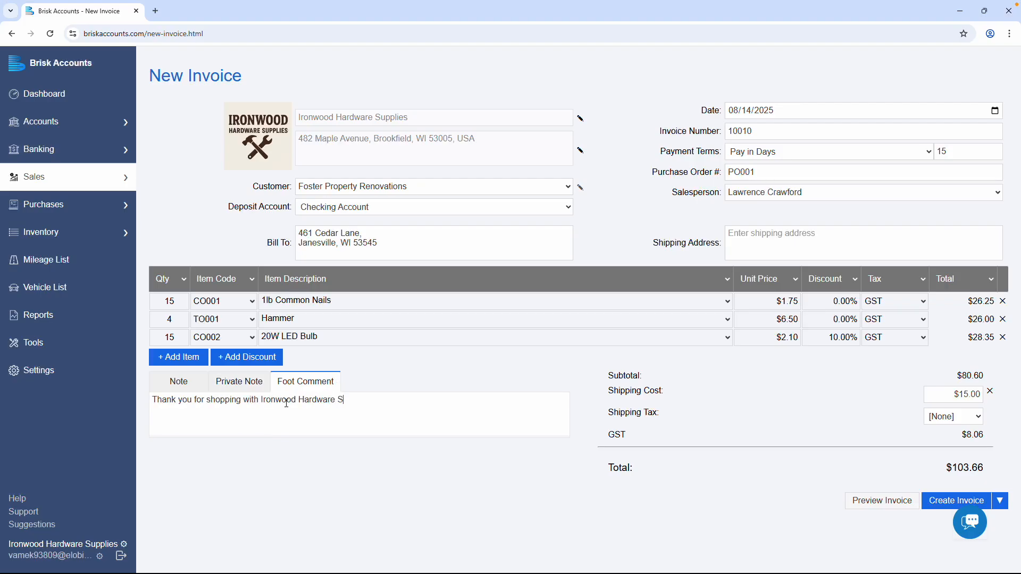
type("upplies--your trusted local supplier since 1998.")
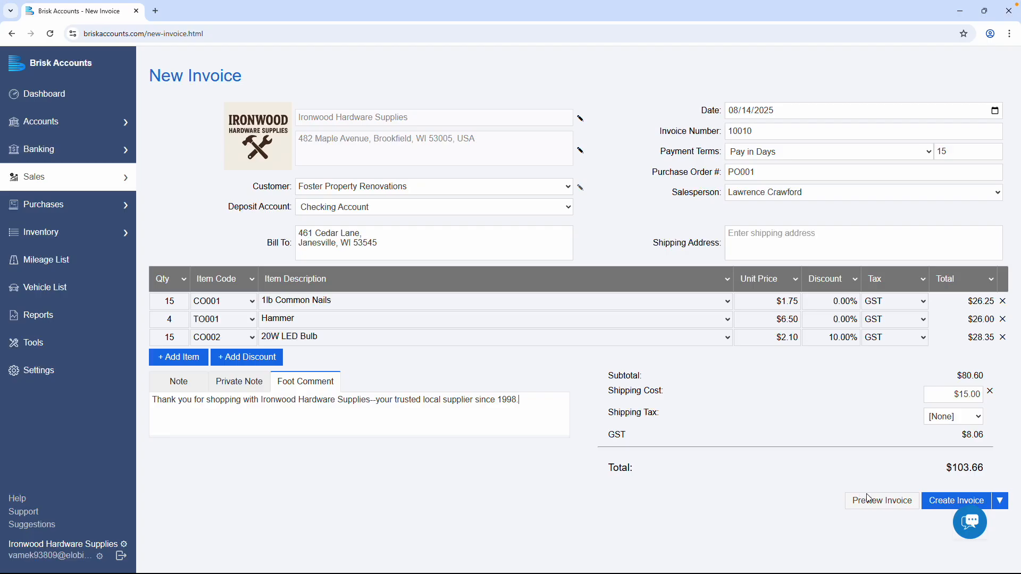
- Preview the Foster Property Renovations invoice as a document and create the invoice
left_click(908, 510)
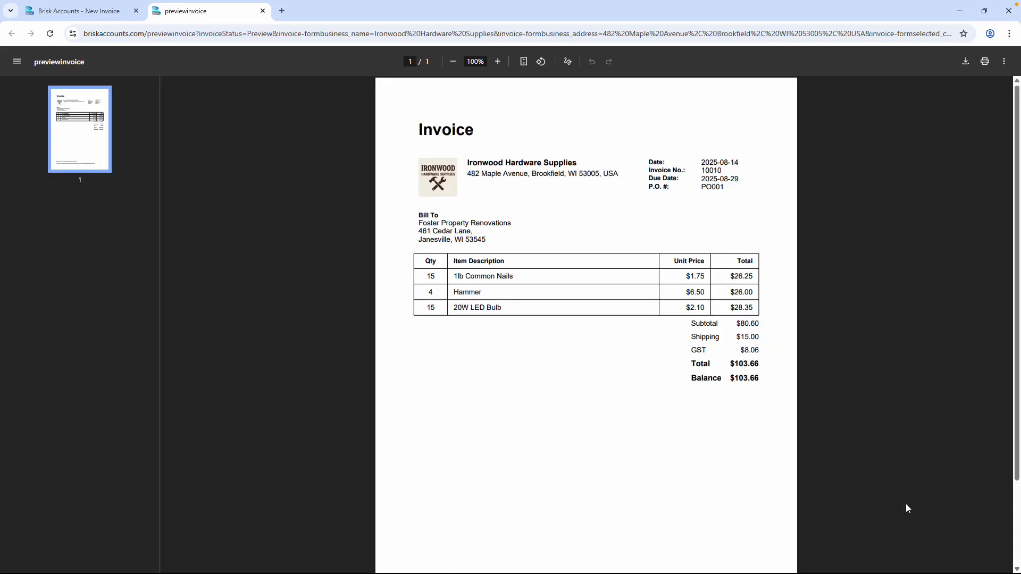
scroll(915, 500, "down", 3)
scroll(923, 502, "up", 3)
key("ctrl+w")
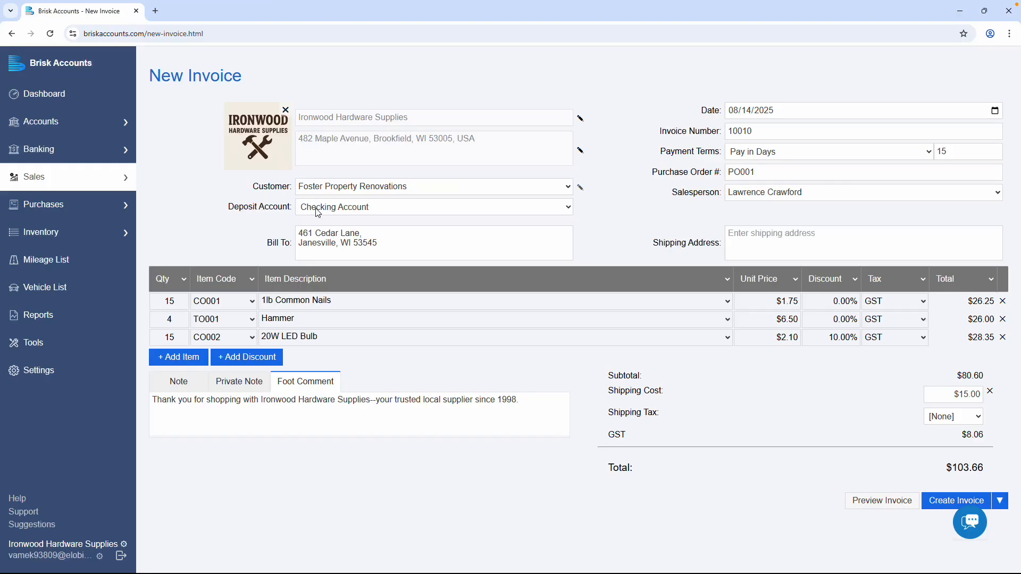
left_click(931, 505)
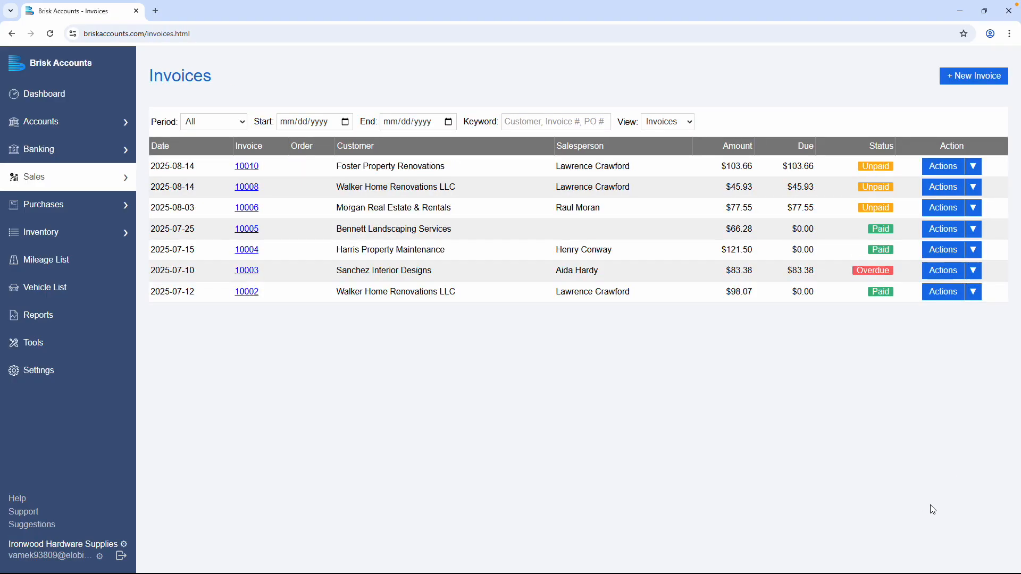
- Edit the Foster Property Renovations invoice, setting the Hammer quantity to 8, and save it
left_click(973, 171)
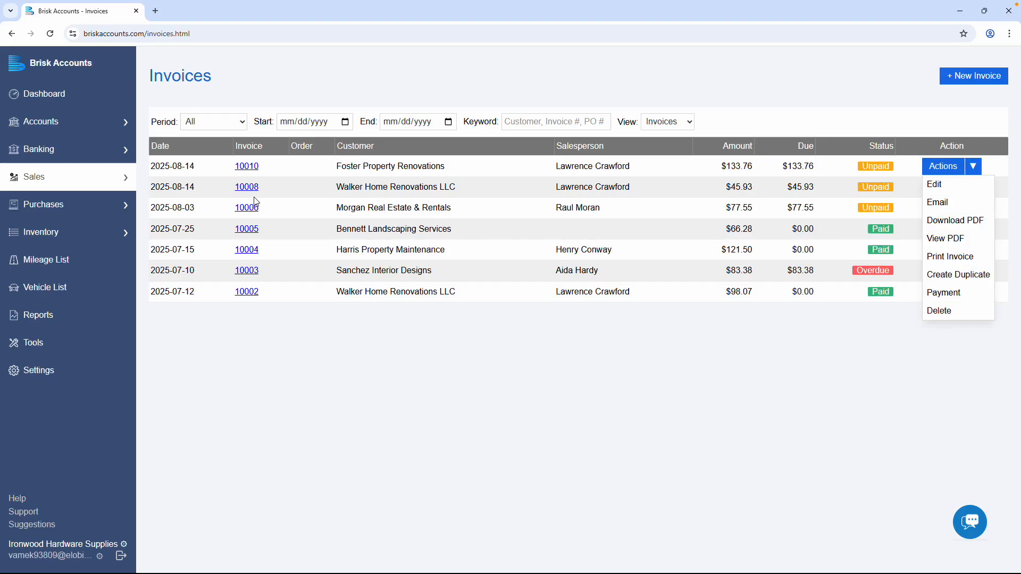
left_click(245, 169)
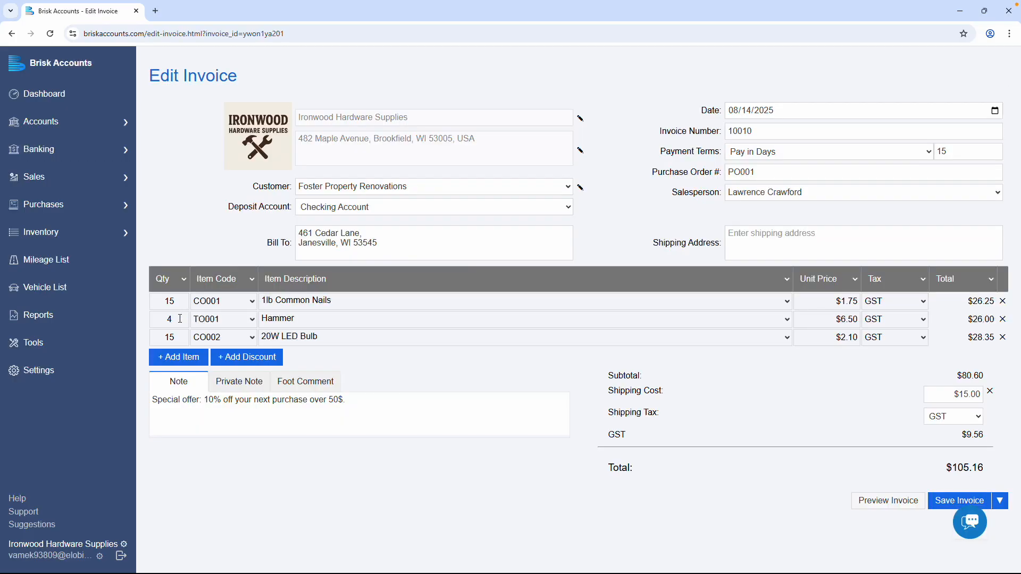
left_click_drag(181, 319, 165, 319)
type("8")
left_click(303, 356)
left_click(952, 507)
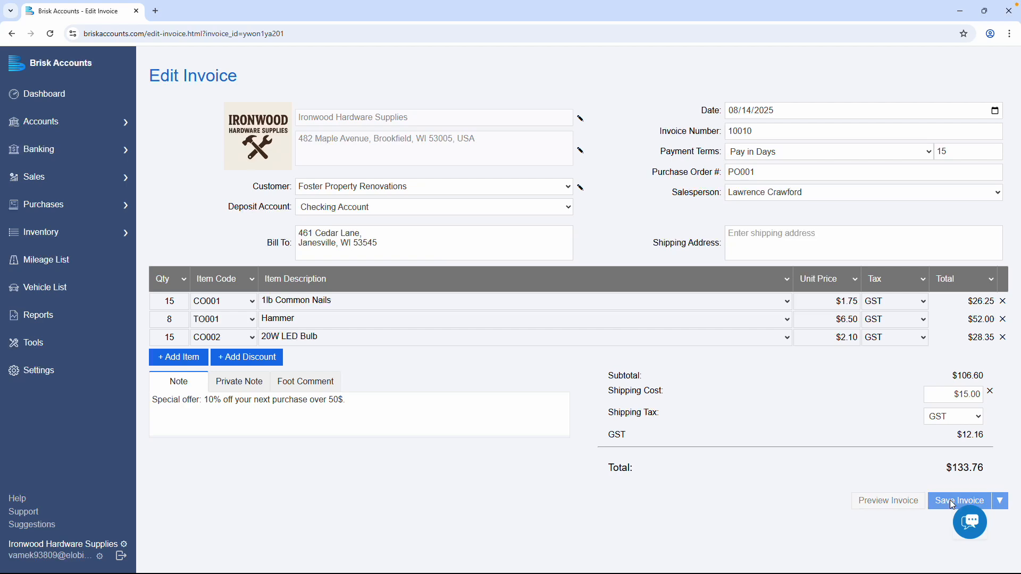
- Delete the unpaid Walker Home Renovations LLC invoice dated 2025-08-14
left_click(975, 187)
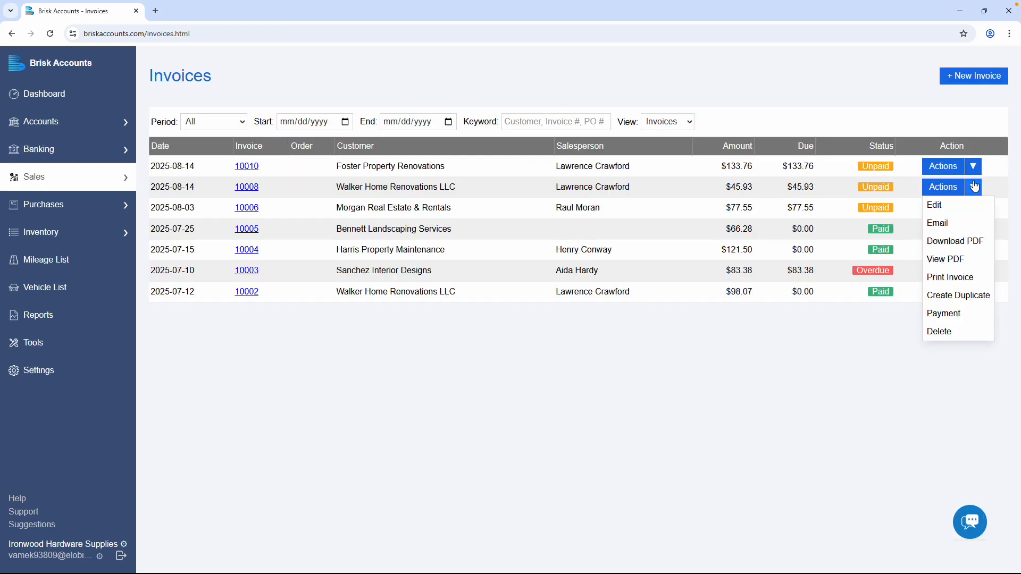
left_click(970, 333)
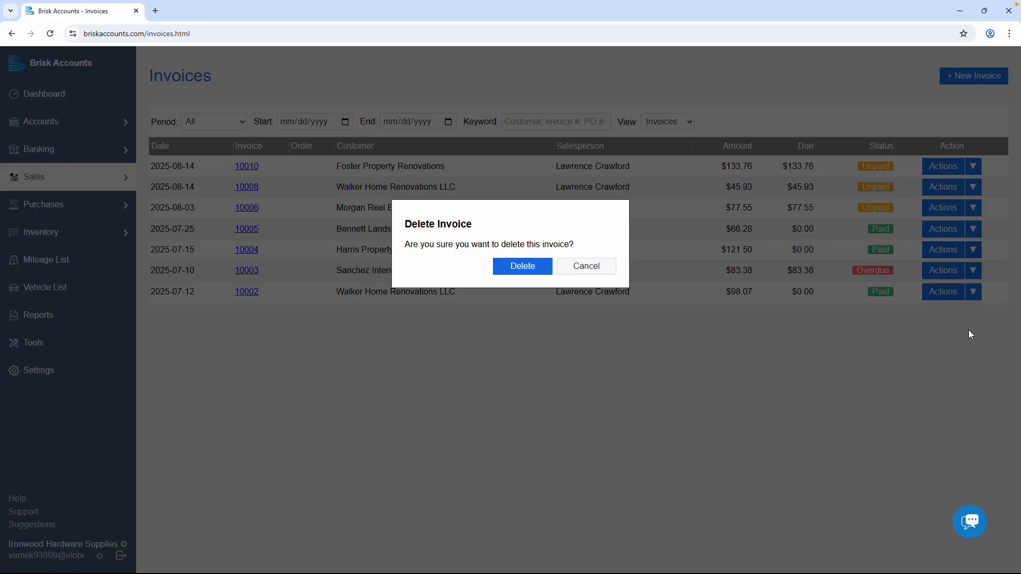
left_click(550, 270)
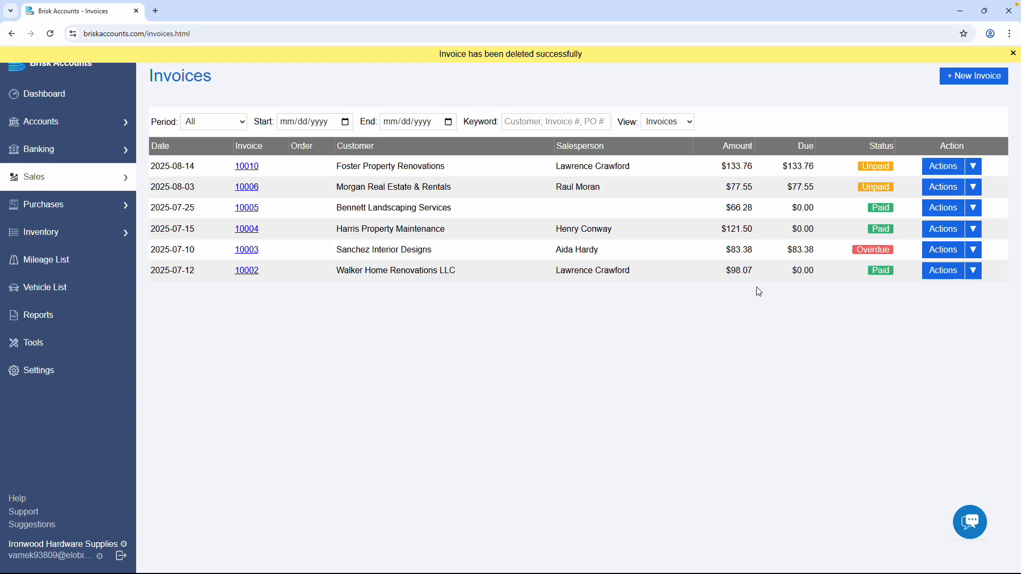
- Record a $77.55 cash payment into the Checking Account for the unpaid Morgan Real Estate & Rentals invoice
left_click(892, 189)
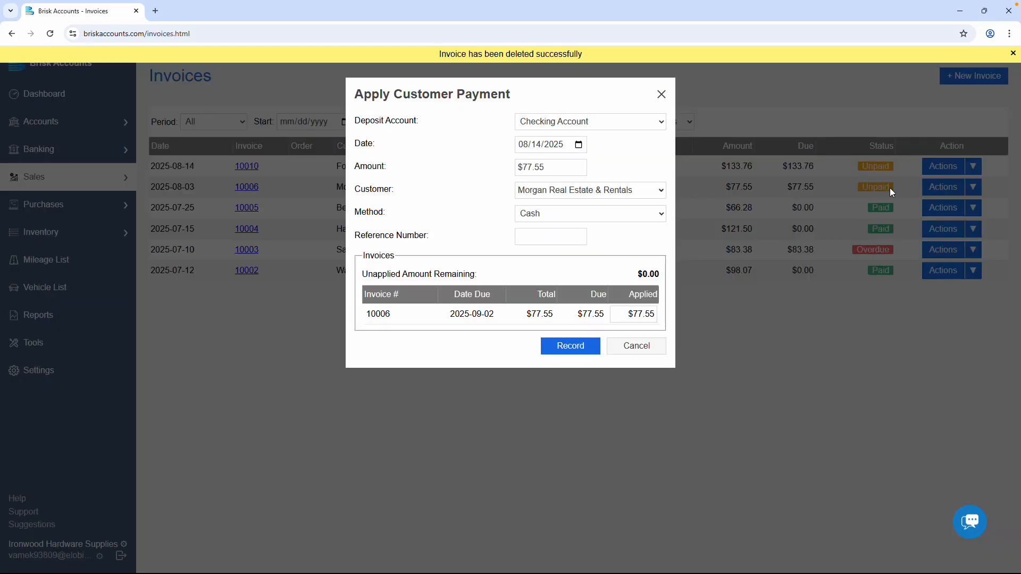
left_click(589, 347)
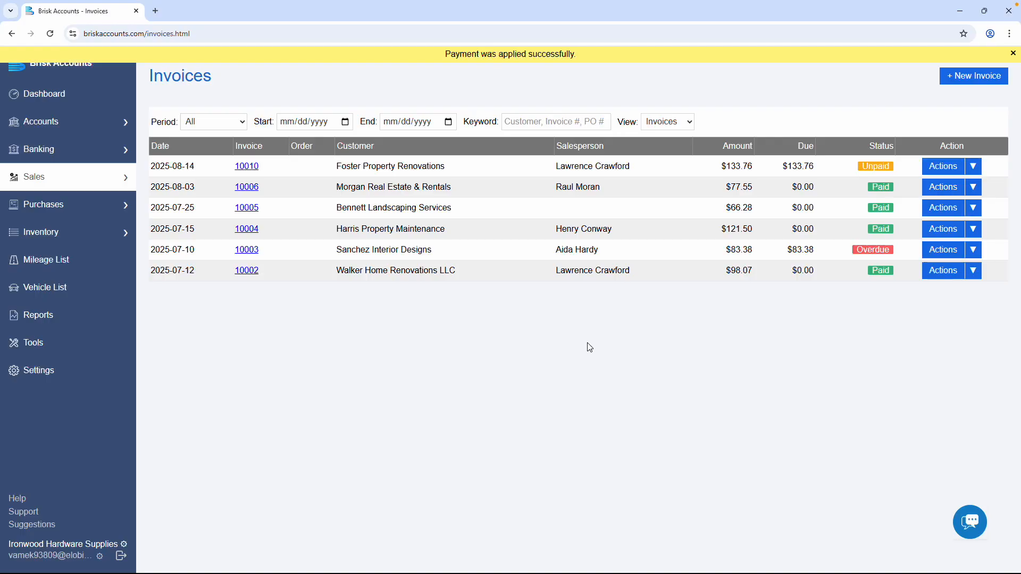